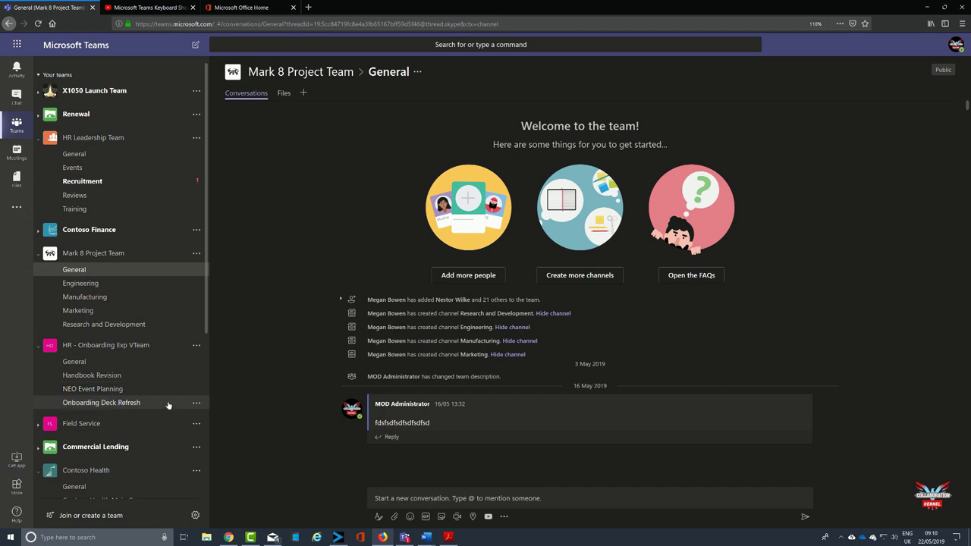
Start creating a new team from scratch and choose Org-wide as the kind of team.
{"action": "left_click", "coordinate": [105, 515]}
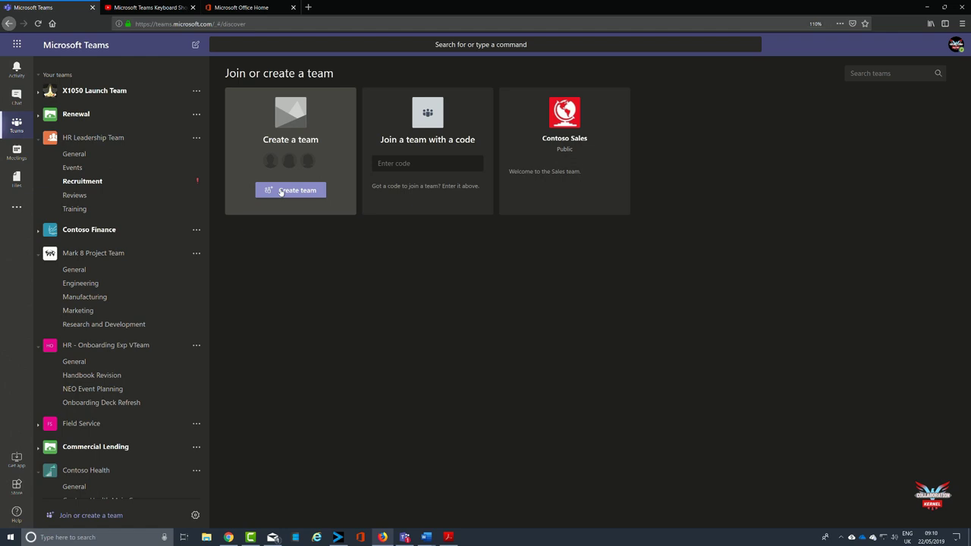
{"action": "left_click", "coordinate": [281, 190]}
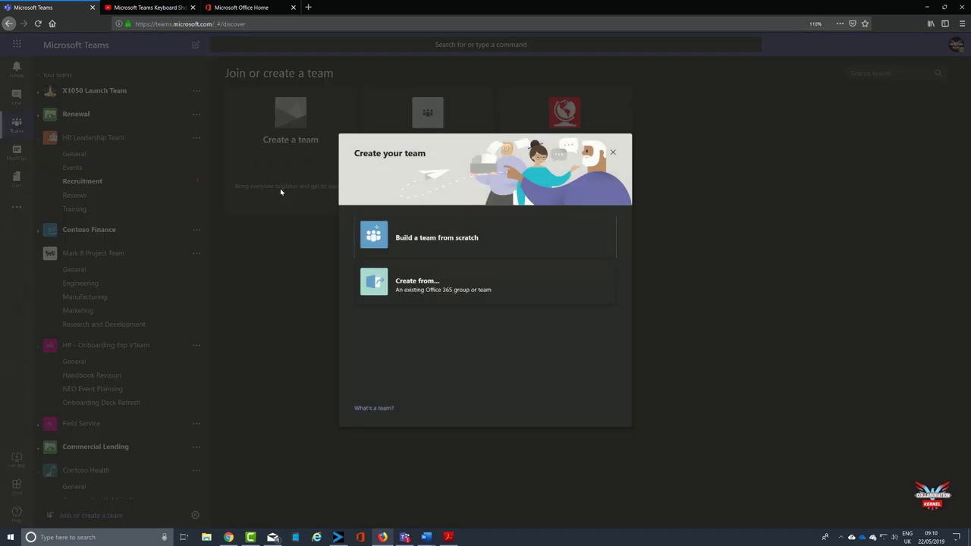
{"action": "left_click", "coordinate": [457, 238]}
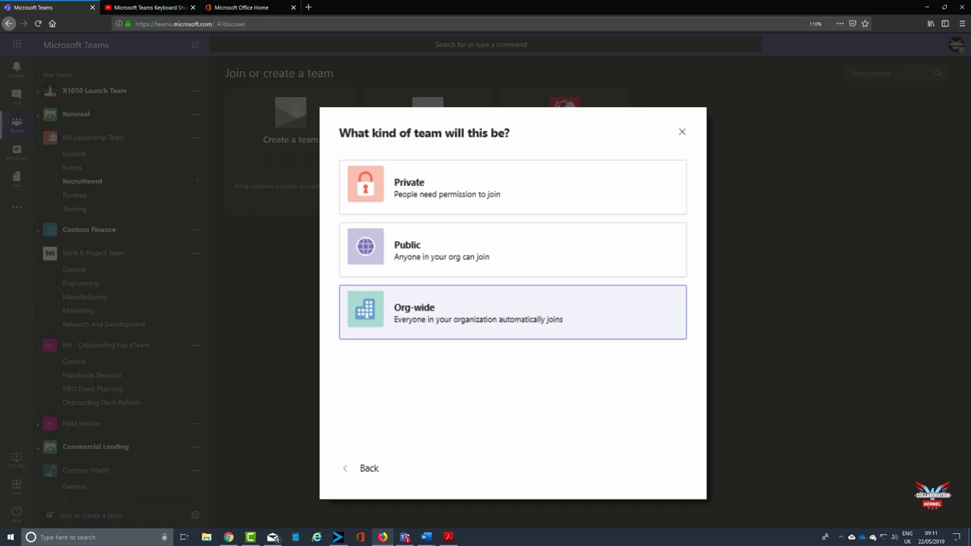
{"action": "key", "text": "Return"}
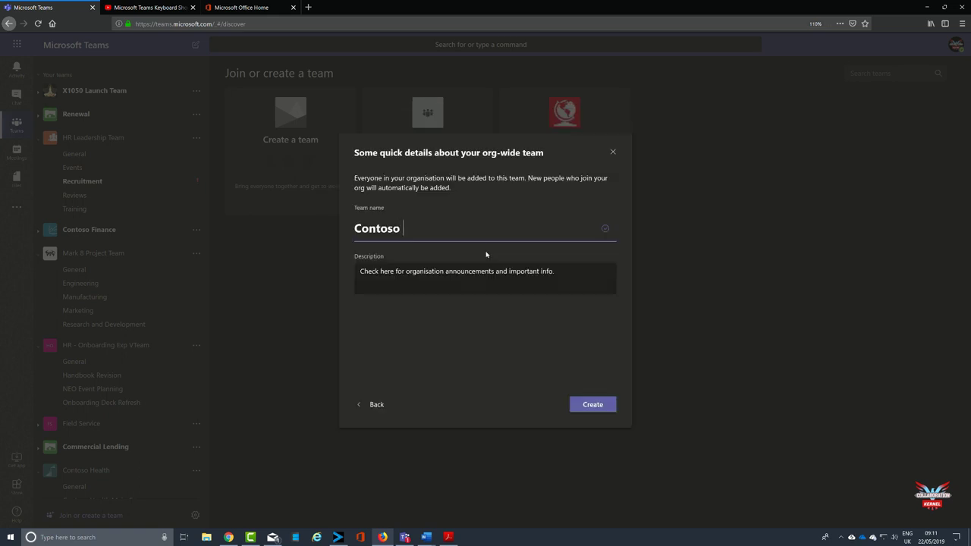
Name the team "Contoso OrgWide", describe it as "Team for company wide collaboration (whole organisation)", and create it.
{"action": "type", "text": "OrgWide"}
{"action": "key", "text": "Tab"}
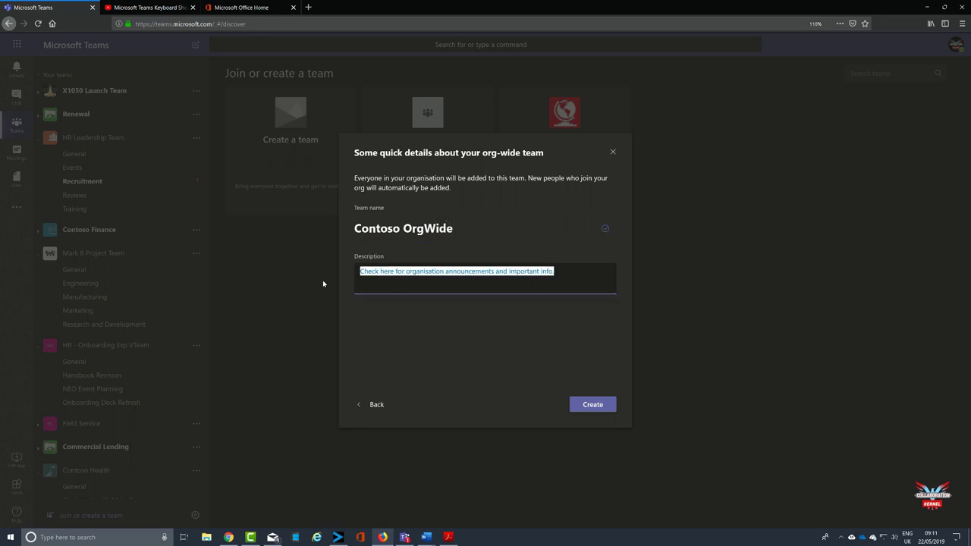
{"action": "type", "text": "Team"}
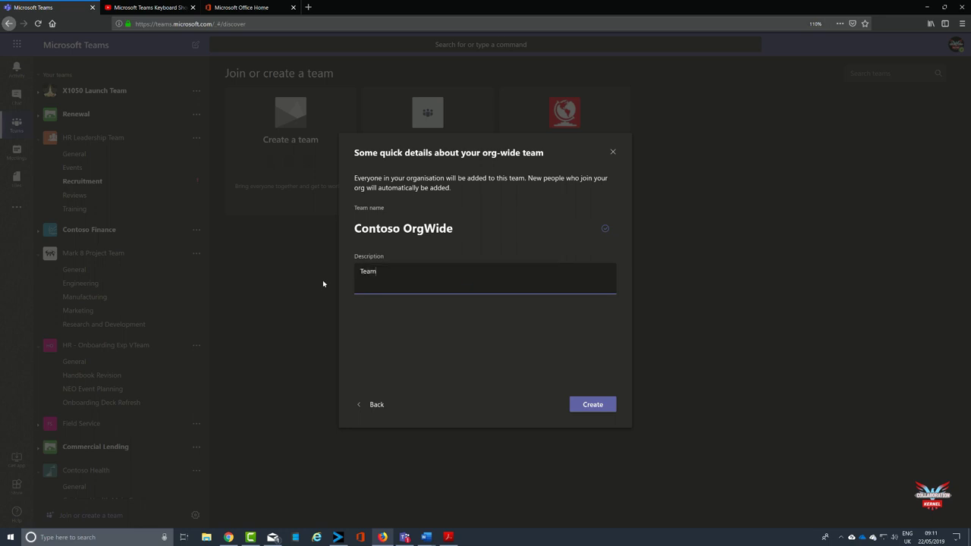
{"action": "type", "text": " for company wide collaboration (whole organisation"}
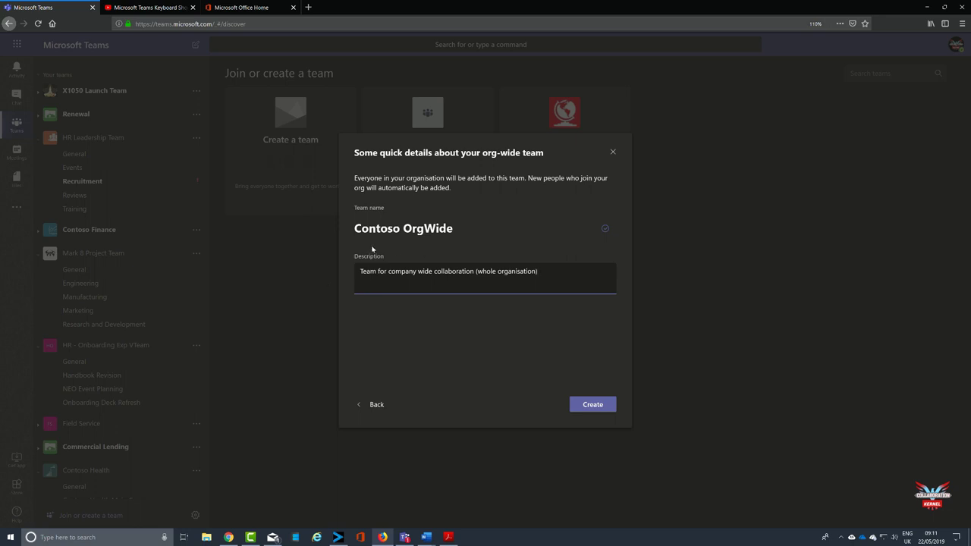
{"action": "left_click", "coordinate": [589, 406]}
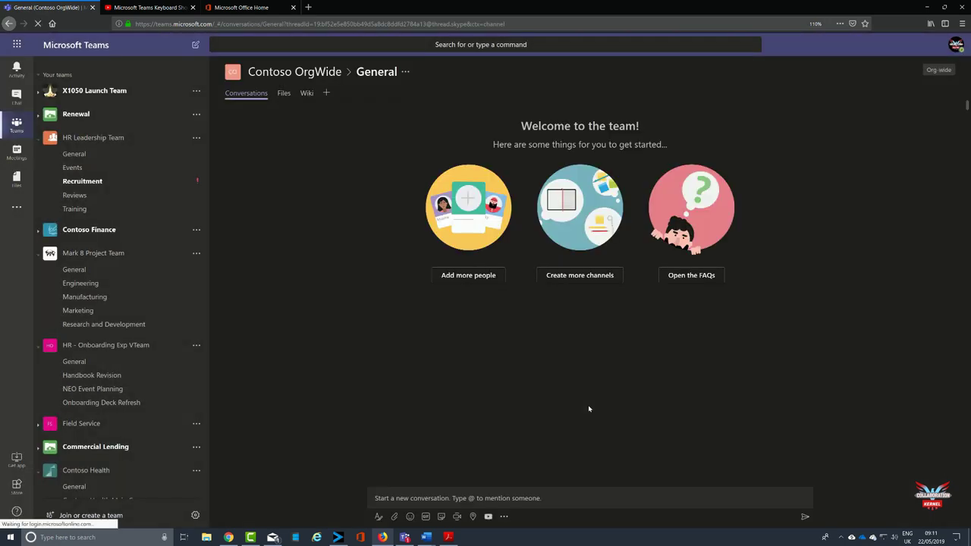
Replace the Contoso OrgWide team's picture with the "cash" image from the Downloads folder and save it.
{"action": "scroll", "coordinate": [194, 310], "scroll_direction": "down", "scroll_amount": 5}
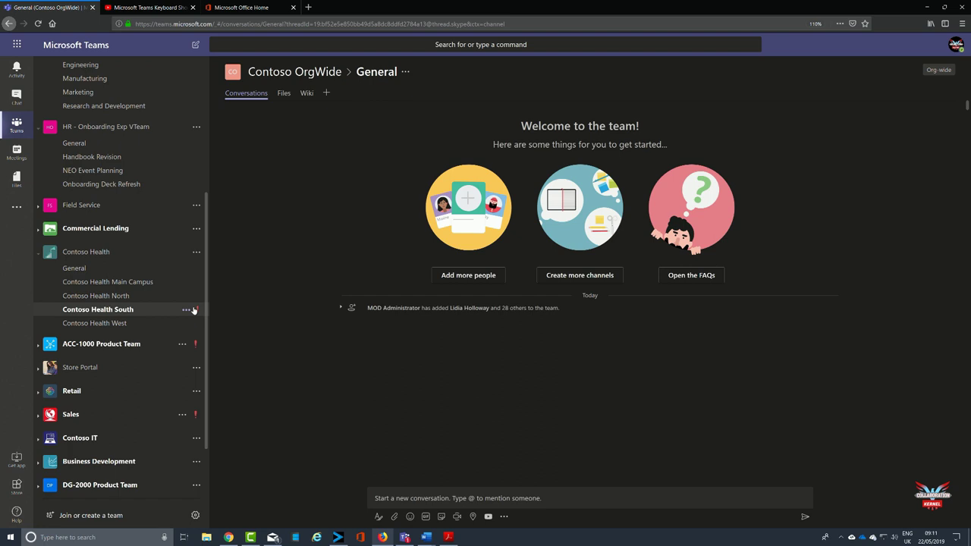
{"action": "scroll", "coordinate": [193, 311], "scroll_direction": "down", "scroll_amount": 3}
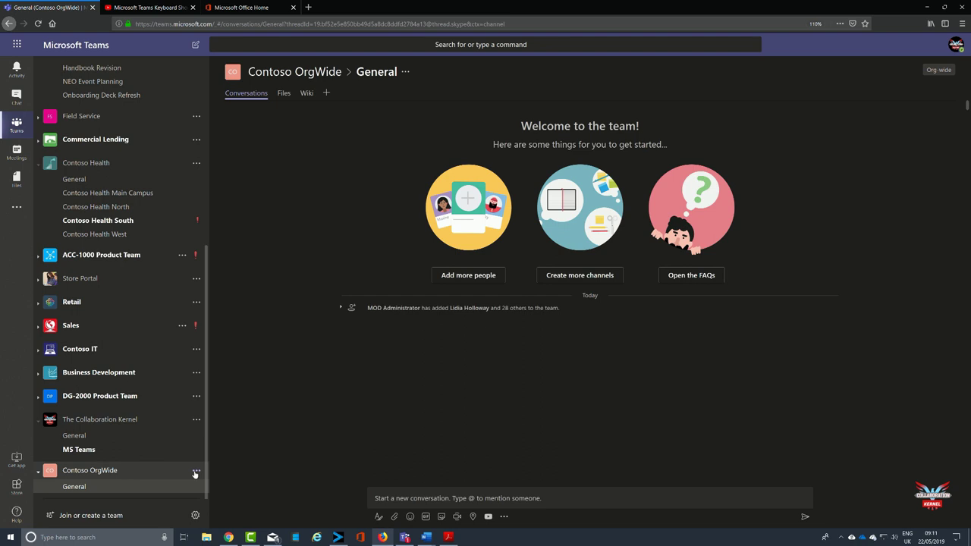
{"action": "left_click", "coordinate": [308, 74]}
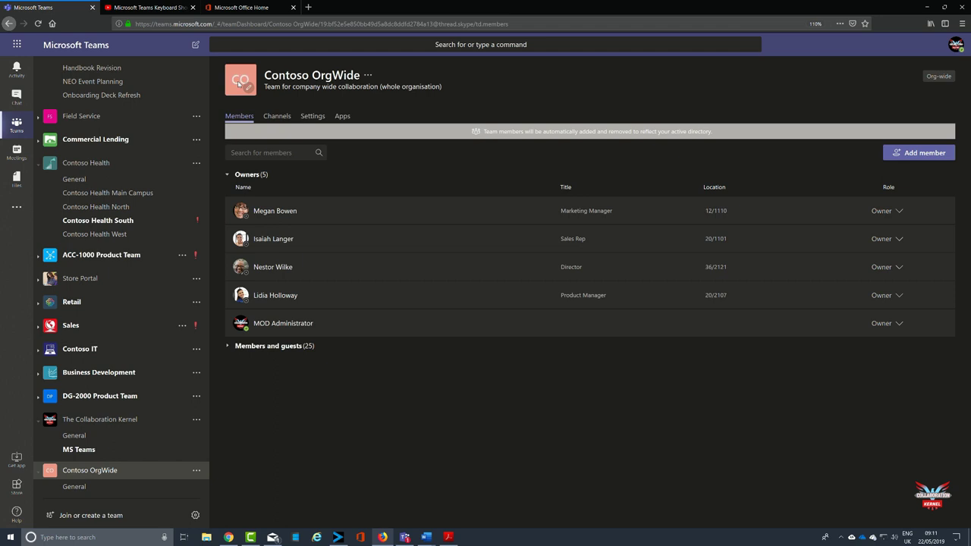
{"action": "left_click", "coordinate": [248, 88]}
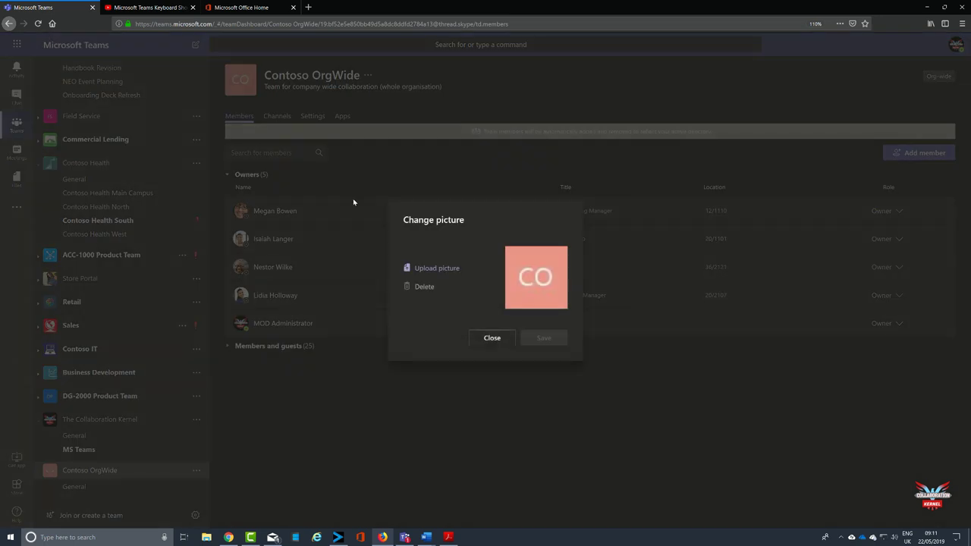
{"action": "left_click", "coordinate": [443, 270]}
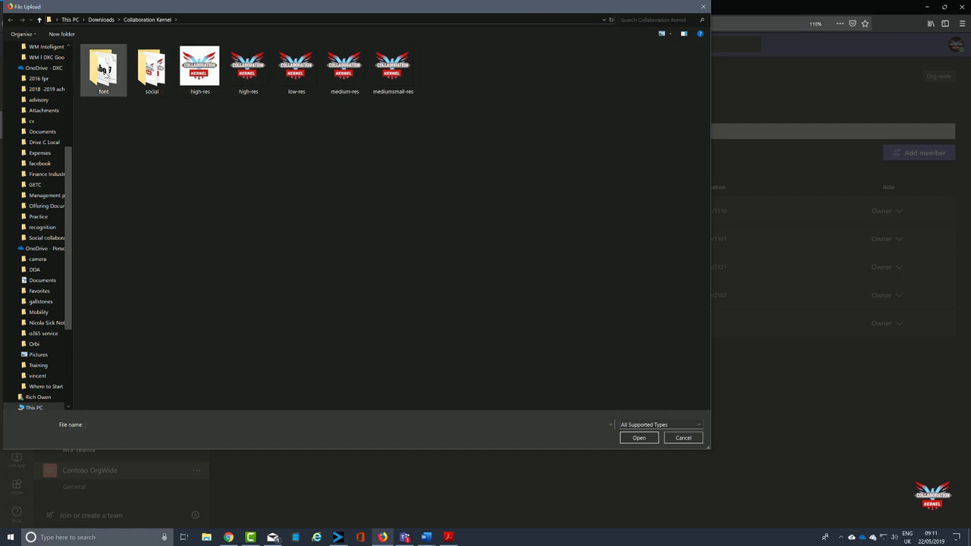
{"action": "left_click", "coordinate": [40, 19]}
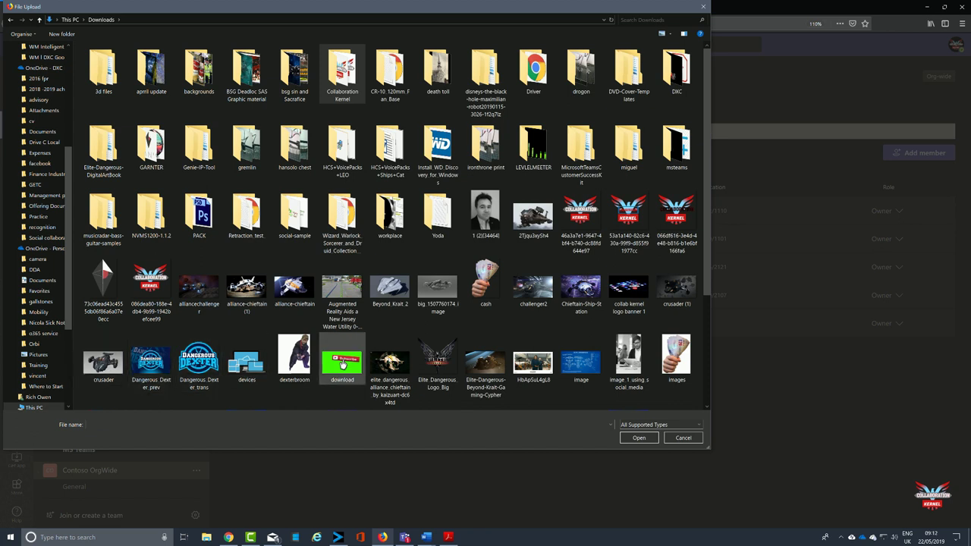
{"action": "left_click", "coordinate": [485, 285]}
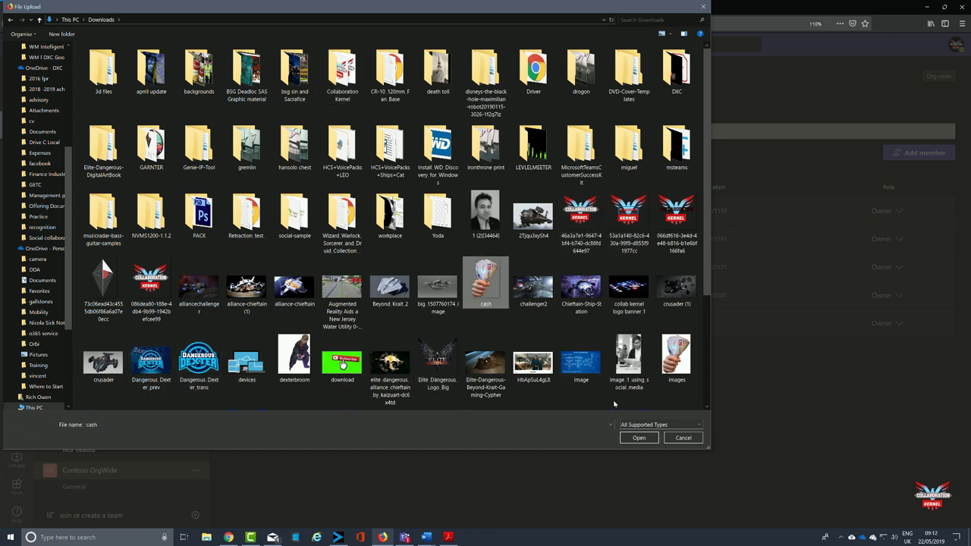
{"action": "left_click", "coordinate": [638, 438]}
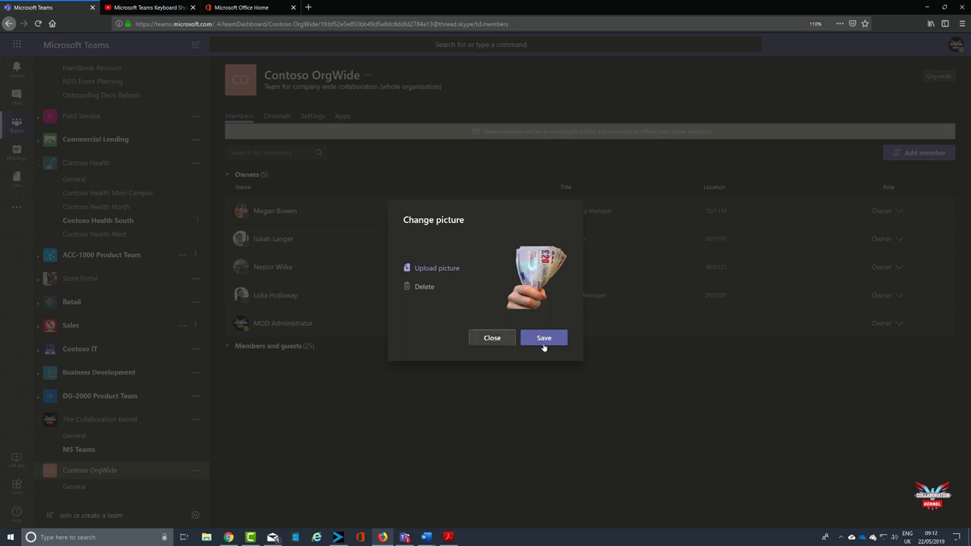
{"action": "left_click", "coordinate": [554, 338]}
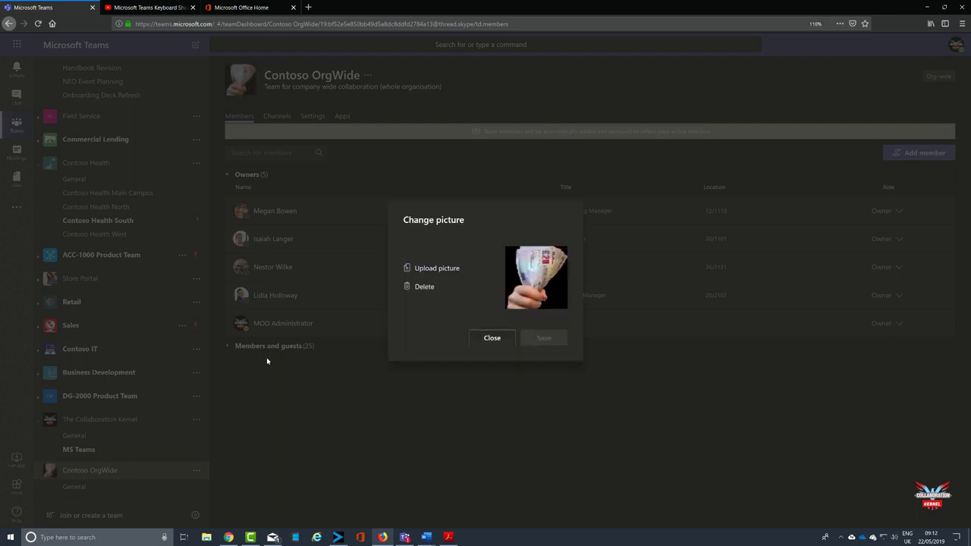
{"action": "left_click", "coordinate": [505, 338]}
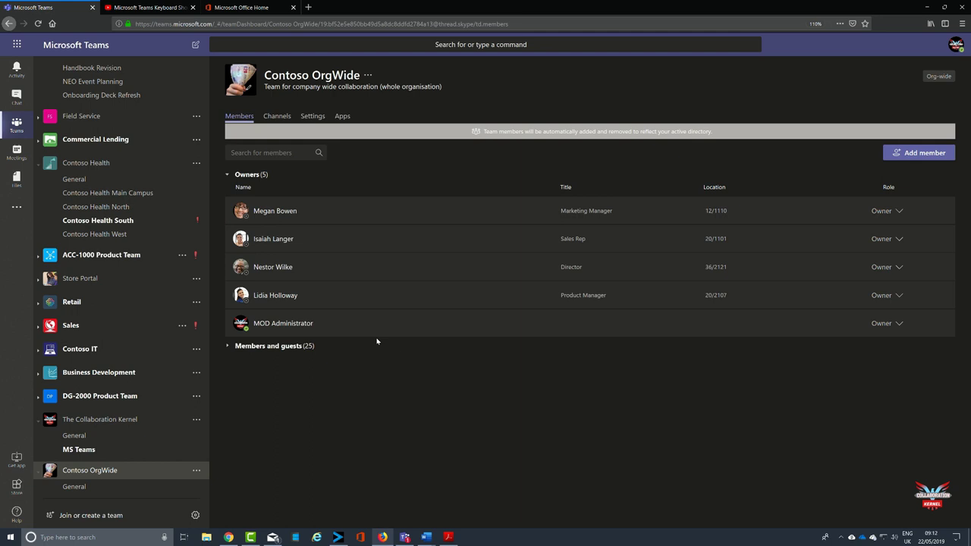
Change the role of the owner titled Director to Member in the Contoso OrgWide team.
{"action": "left_click", "coordinate": [895, 238]}
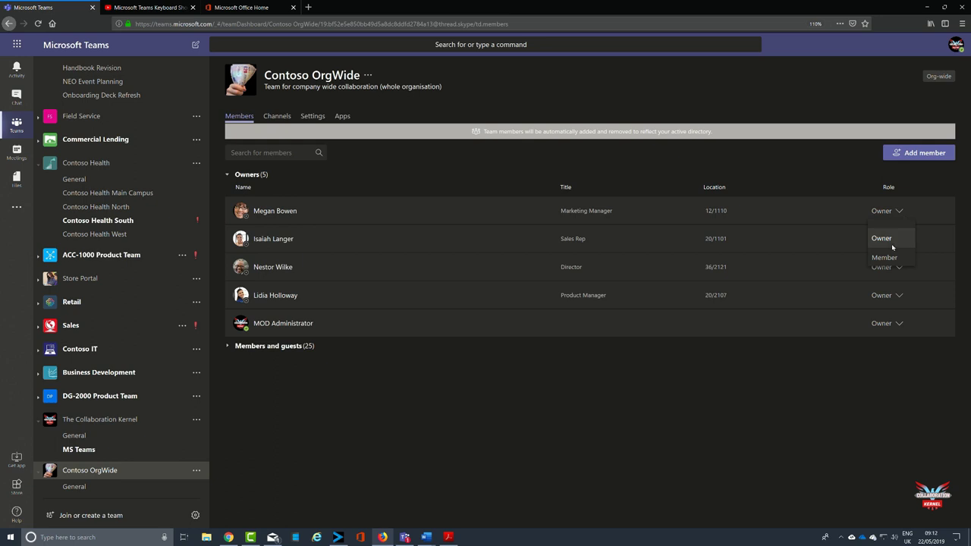
{"action": "left_click", "coordinate": [909, 190]}
{"action": "left_click", "coordinate": [897, 268]}
{"action": "left_click", "coordinate": [887, 319]}
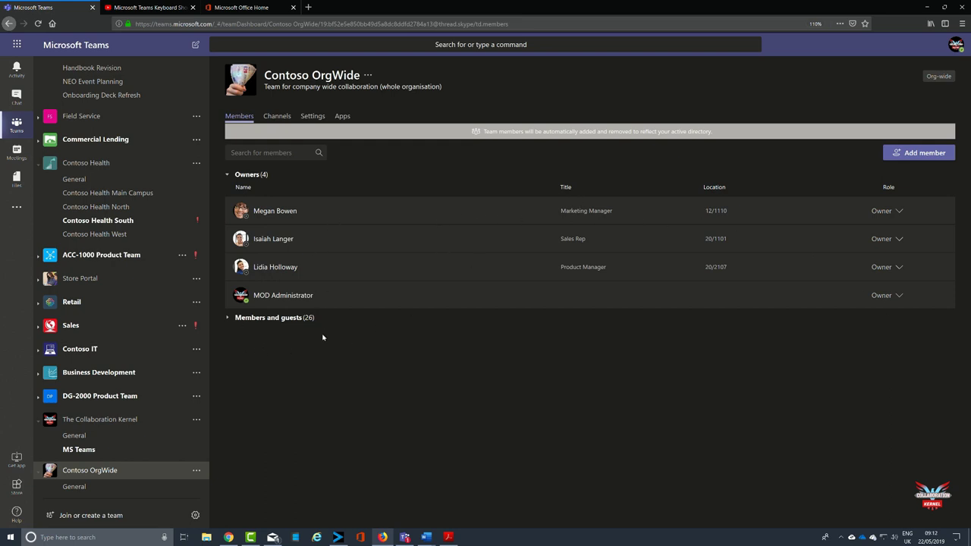
Expand the members and guests list and change the IT Admin's role to Owner.
{"action": "left_click", "coordinate": [227, 319]}
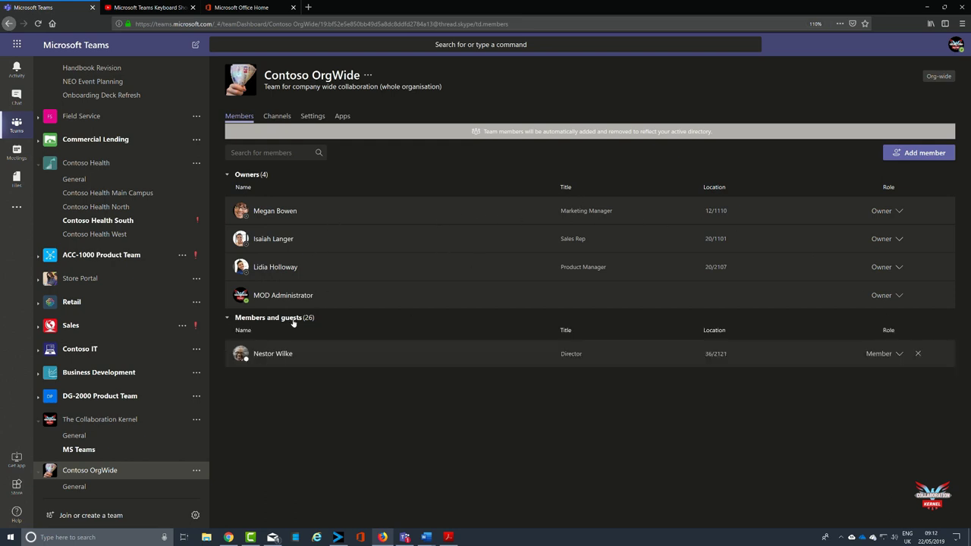
{"action": "scroll", "coordinate": [446, 314], "scroll_direction": "down", "scroll_amount": 3}
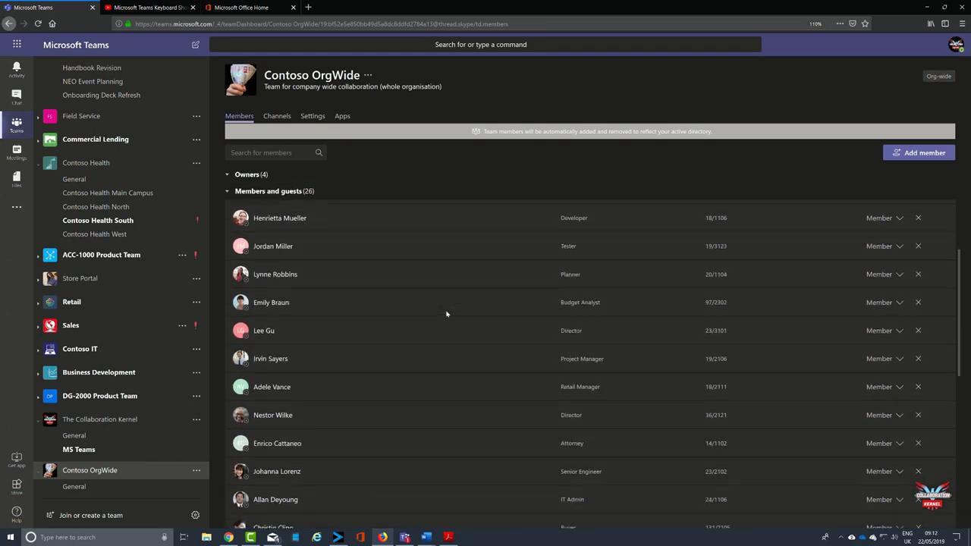
{"action": "scroll", "coordinate": [446, 314], "scroll_direction": "down", "scroll_amount": 3}
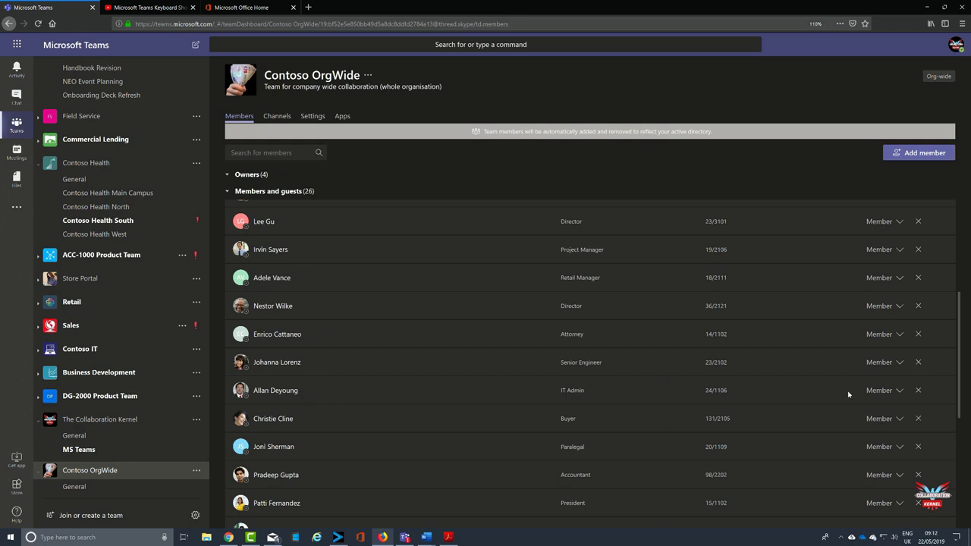
{"action": "left_click", "coordinate": [897, 419]}
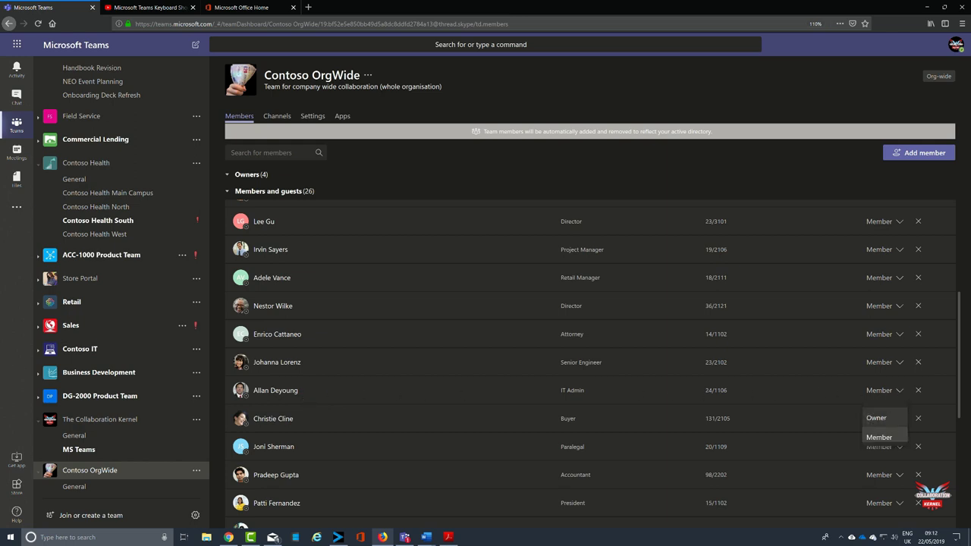
{"action": "left_click", "coordinate": [876, 418]}
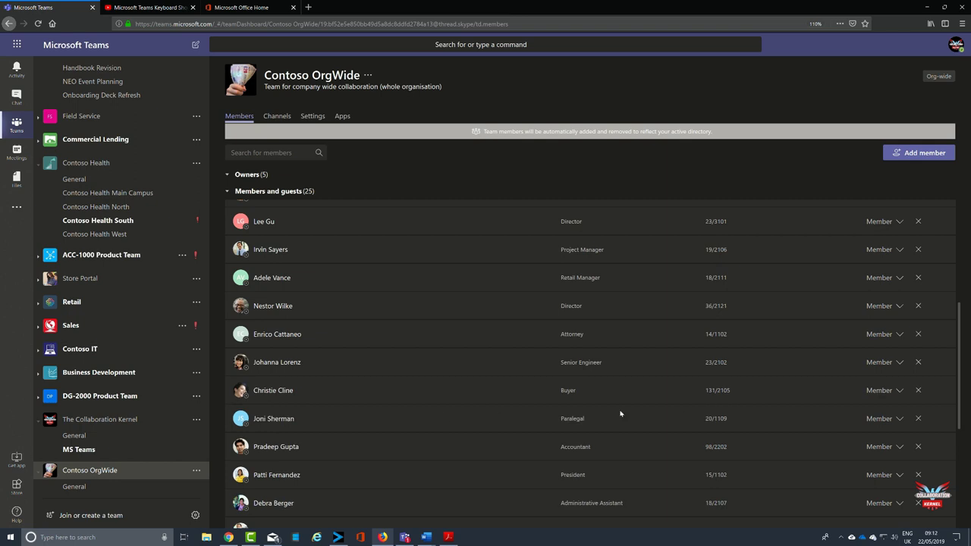
{"action": "scroll", "coordinate": [620, 414], "scroll_direction": "up", "scroll_amount": 5}
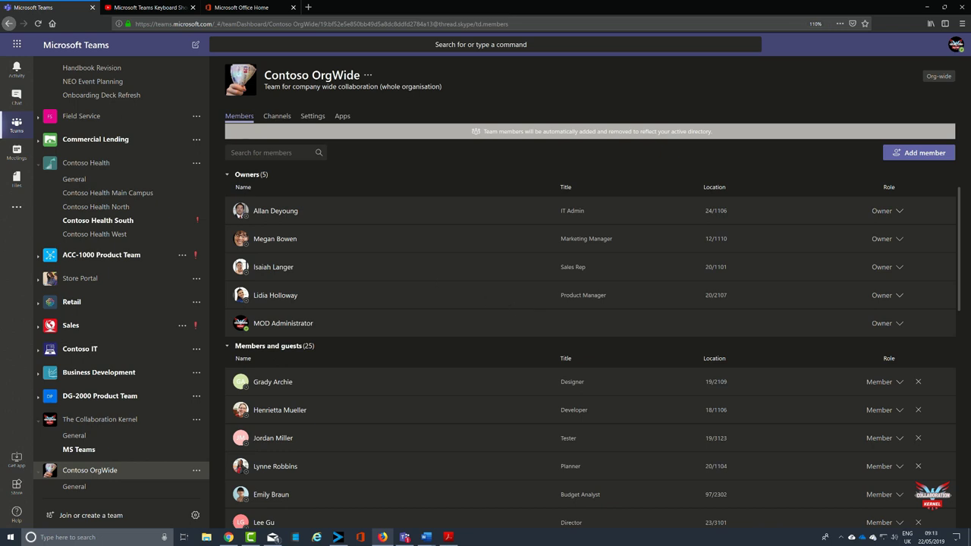
In the Contoso OrgWide team's settings, set the member permissions so that only owners can post messages in the General channel.
{"action": "left_click", "coordinate": [82, 471]}
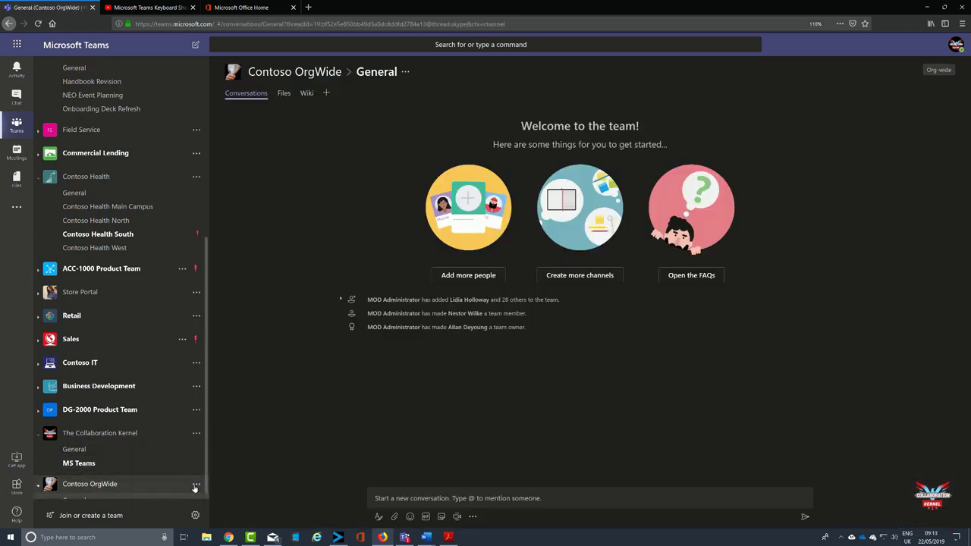
{"action": "left_click", "coordinate": [194, 484]}
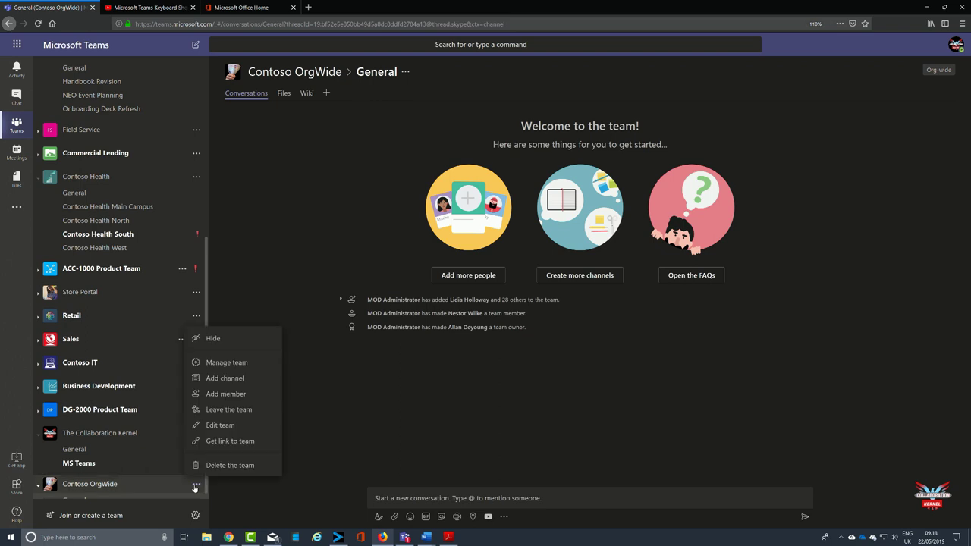
{"action": "left_click", "coordinate": [227, 363]}
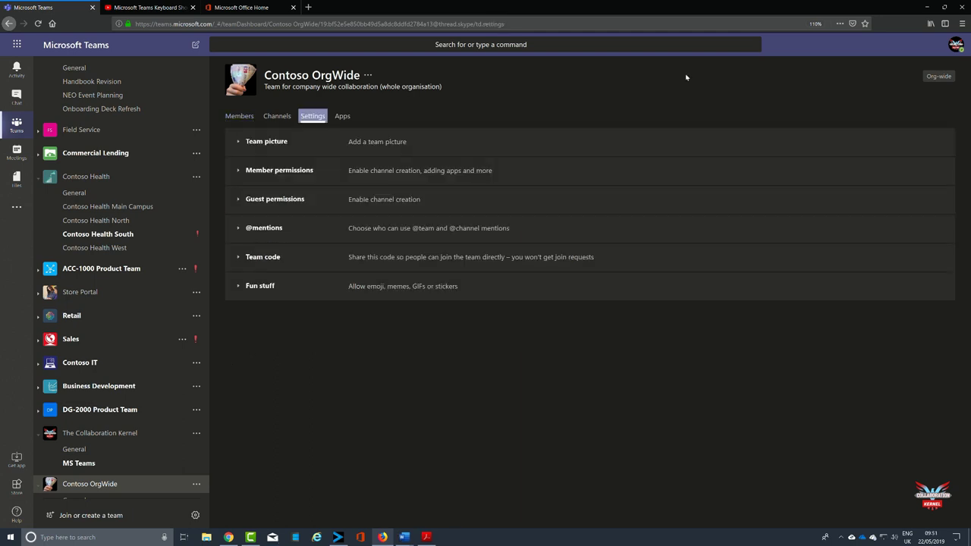
{"action": "left_click", "coordinate": [292, 173]}
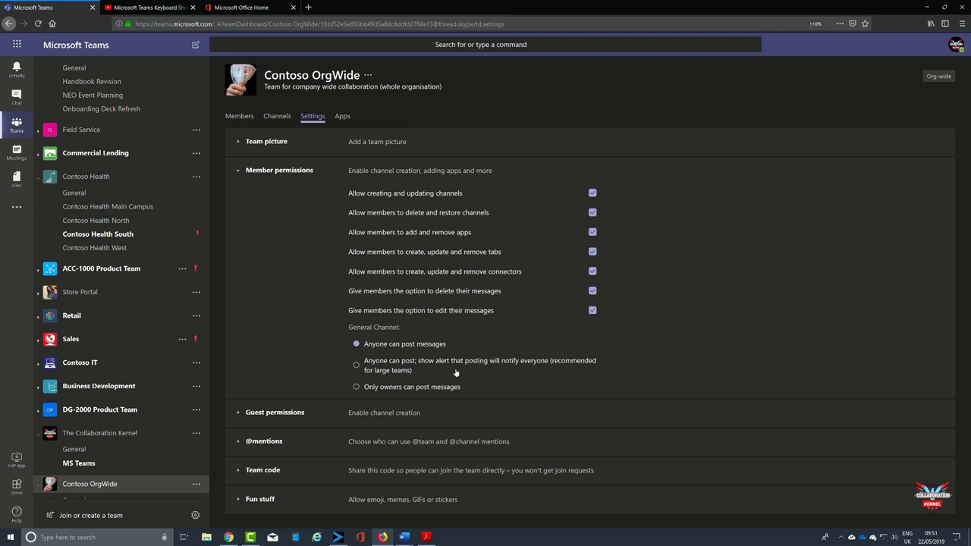
{"action": "left_click", "coordinate": [357, 388]}
{"action": "left_click", "coordinate": [239, 442]}
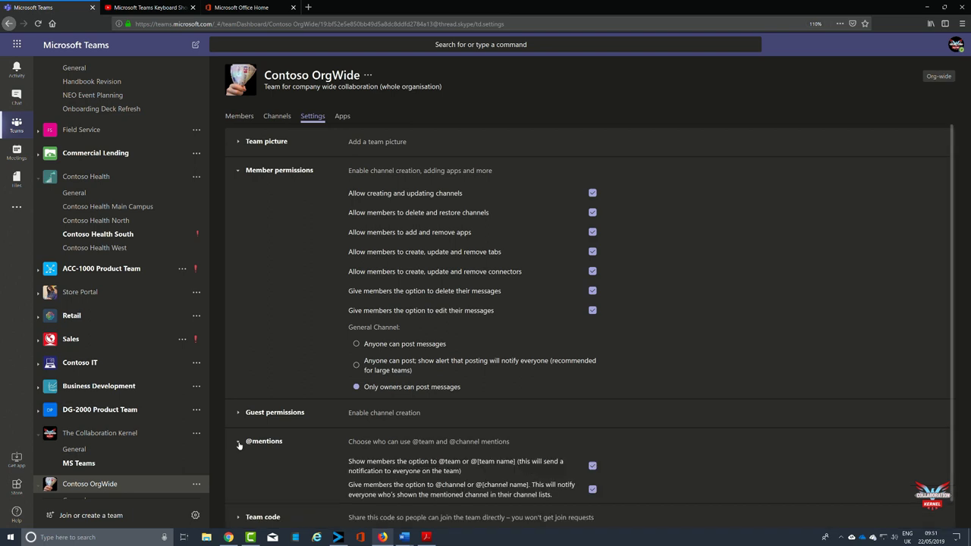
{"action": "left_click", "coordinate": [591, 490]}
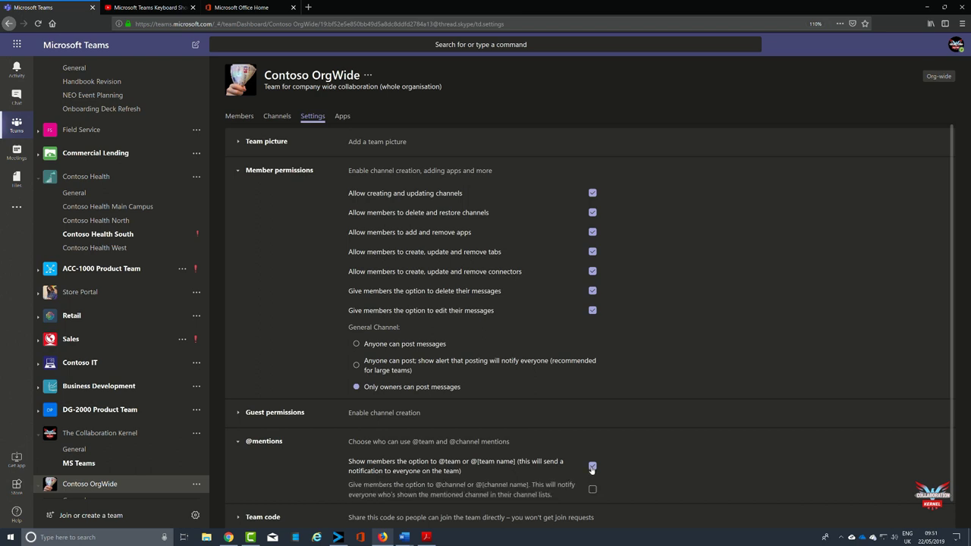
{"action": "left_click", "coordinate": [592, 466]}
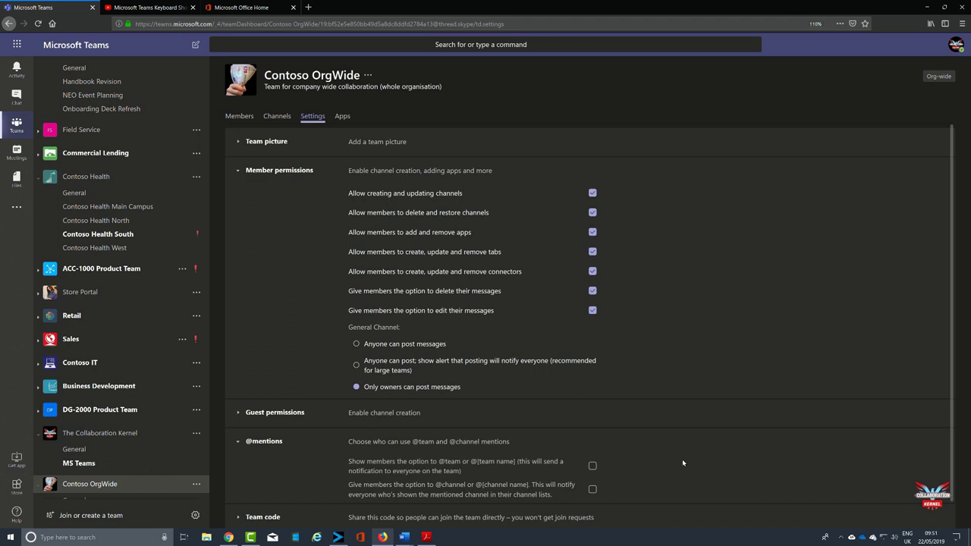
Expand the team's Fun stuff settings to review the Giphy, sticker and meme options.
{"action": "scroll", "coordinate": [682, 463], "scroll_direction": "down", "scroll_amount": 1}
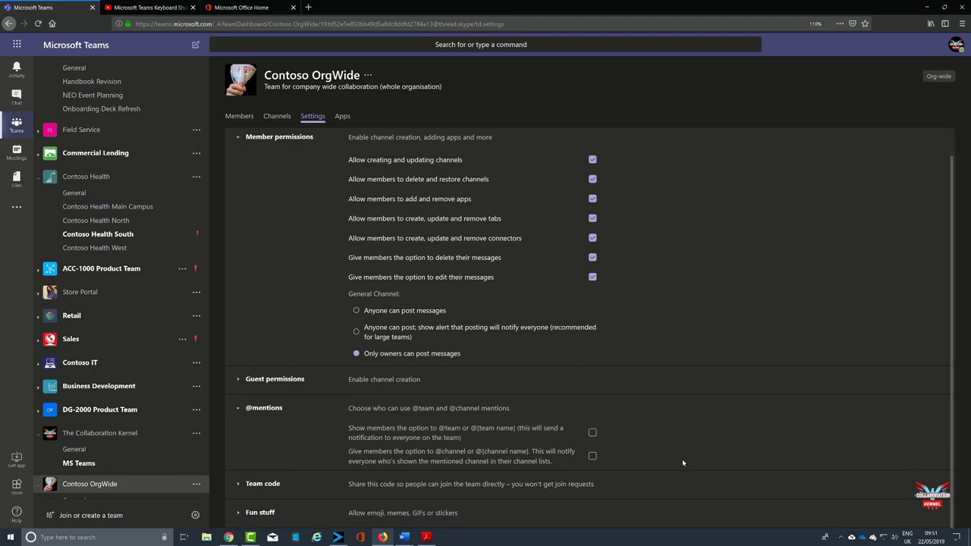
{"action": "left_click", "coordinate": [239, 516]}
{"action": "scroll", "coordinate": [595, 468], "scroll_direction": "down", "scroll_amount": 2}
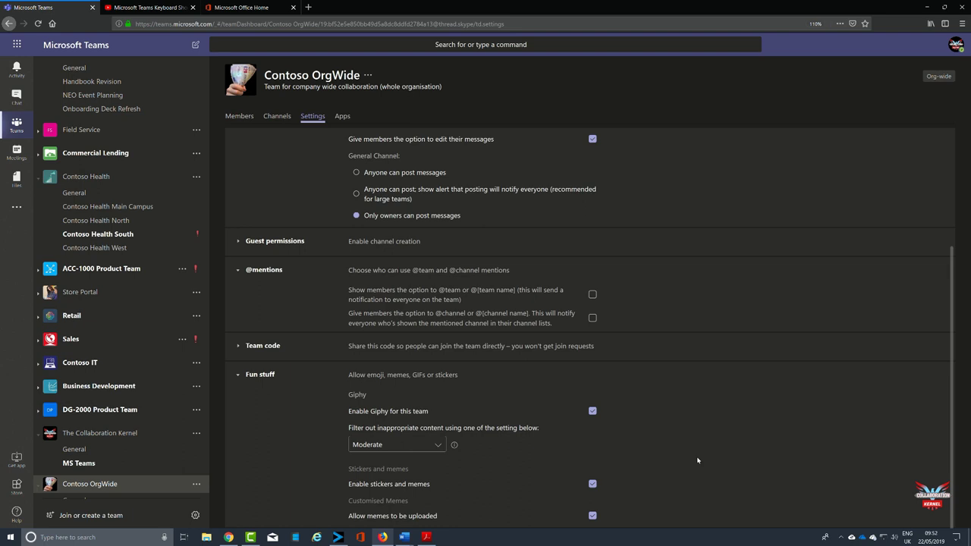
Disable Giphy, and stickers and memes, in the Contoso OrgWide team's Fun stuff settings.
{"action": "left_click", "coordinate": [593, 411]}
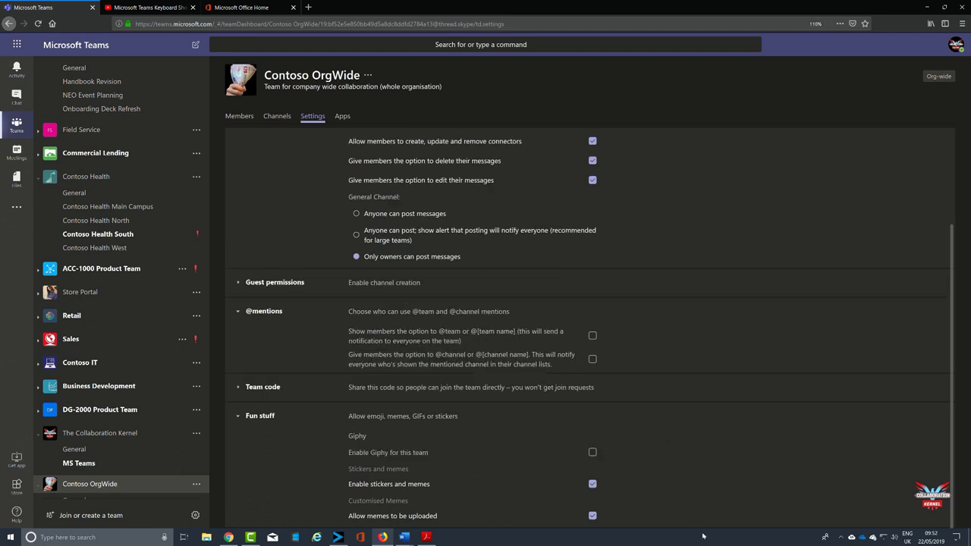
{"action": "left_click", "coordinate": [592, 484]}
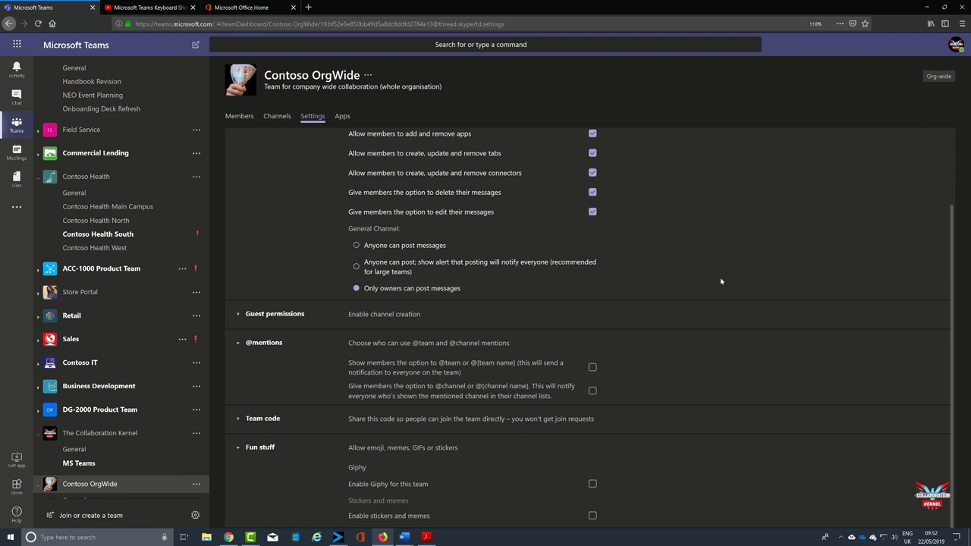
{"action": "scroll", "coordinate": [717, 329], "scroll_direction": "up", "scroll_amount": 2}
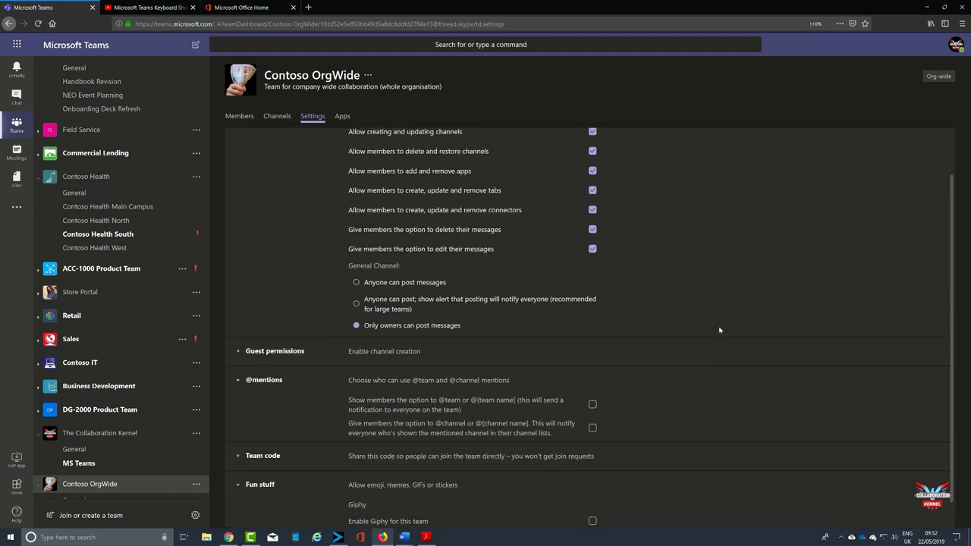
Expand Contoso OrgWide's members and guests list and remove the Attorney and the Project Manager from the team.
{"action": "left_click", "coordinate": [239, 117]}
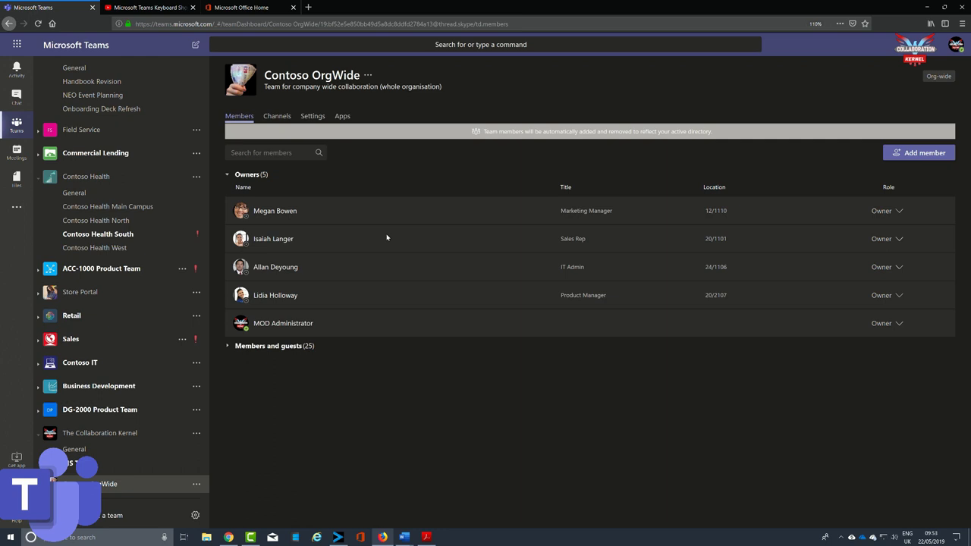
{"action": "left_click", "coordinate": [228, 347]}
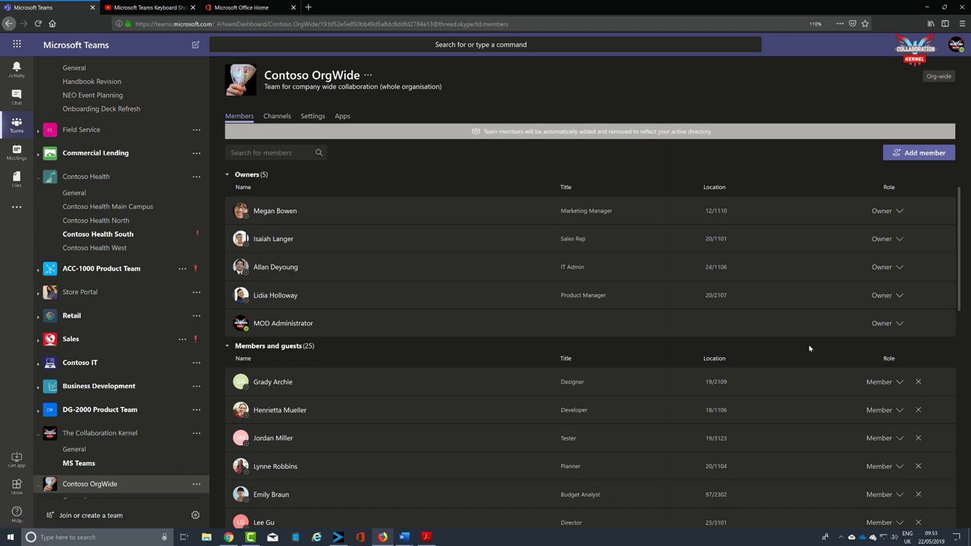
{"action": "key", "text": "Return"}
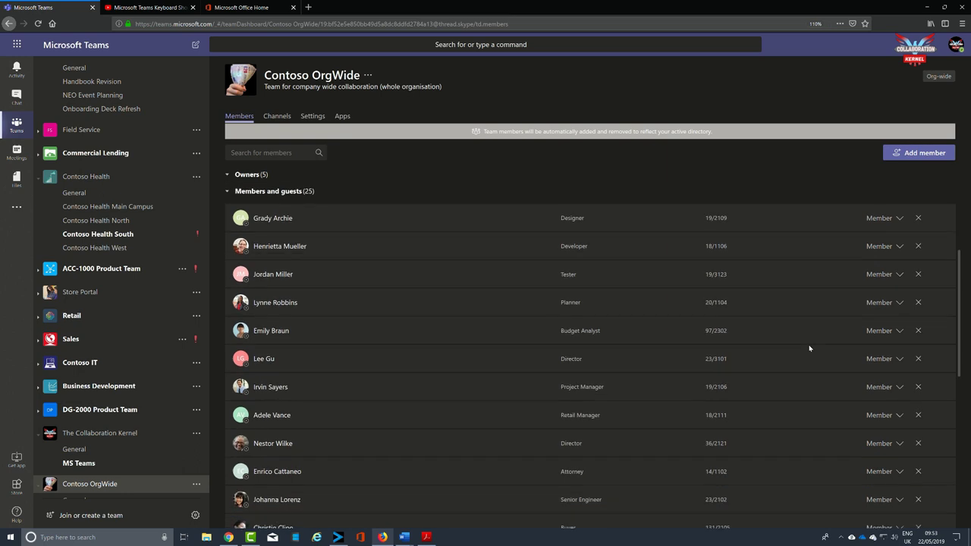
{"action": "left_click", "coordinate": [919, 473]}
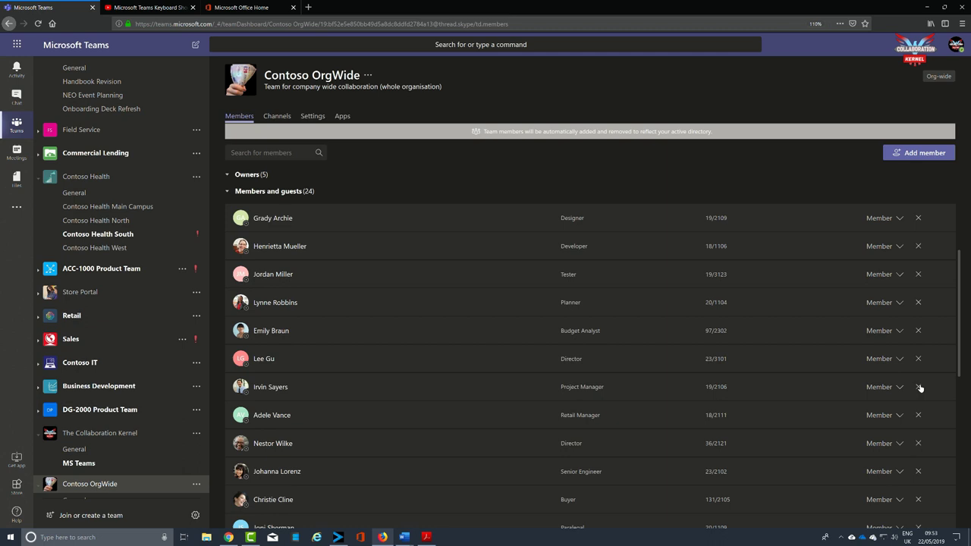
{"action": "left_click", "coordinate": [918, 387]}
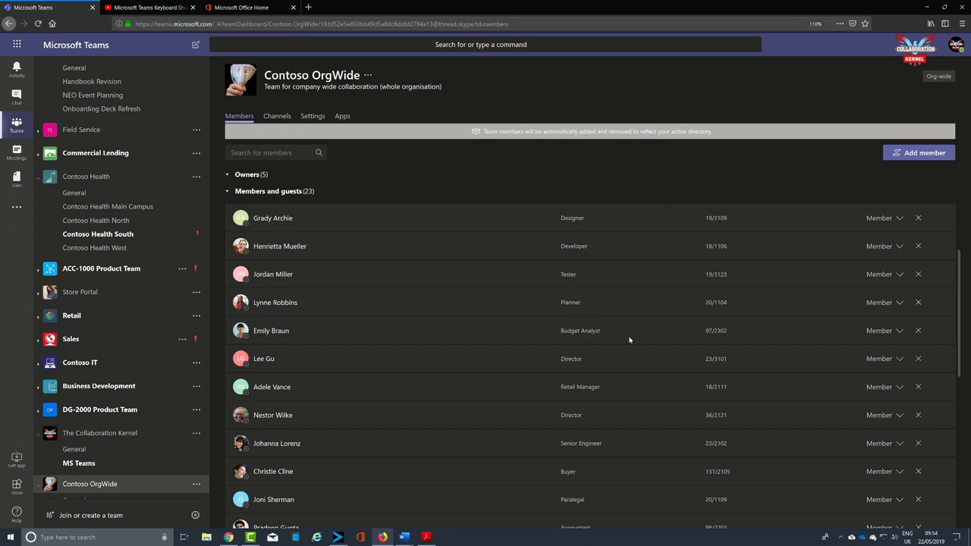
Open the Contoso Health team's management page and examine its owners and settings categories.
{"action": "left_click", "coordinate": [195, 176]}
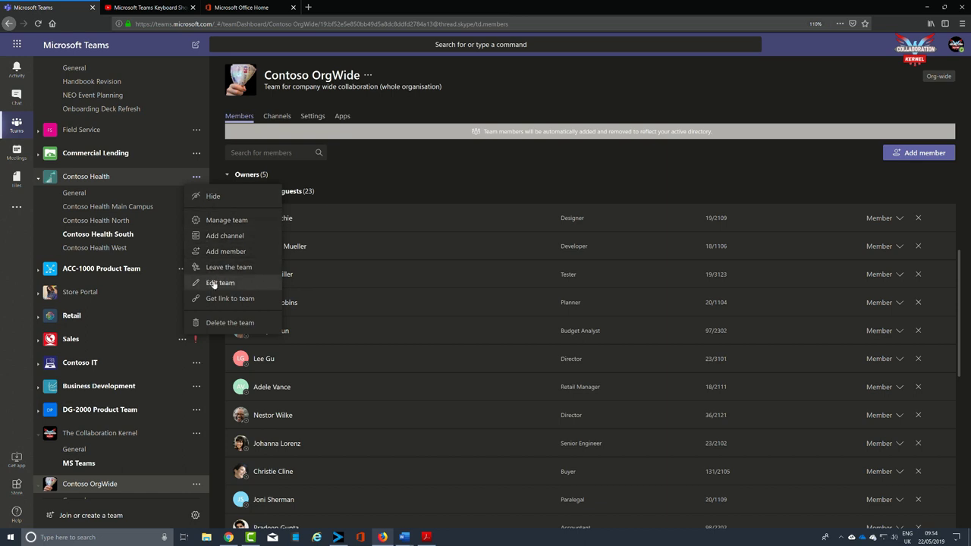
{"action": "left_click", "coordinate": [220, 221]}
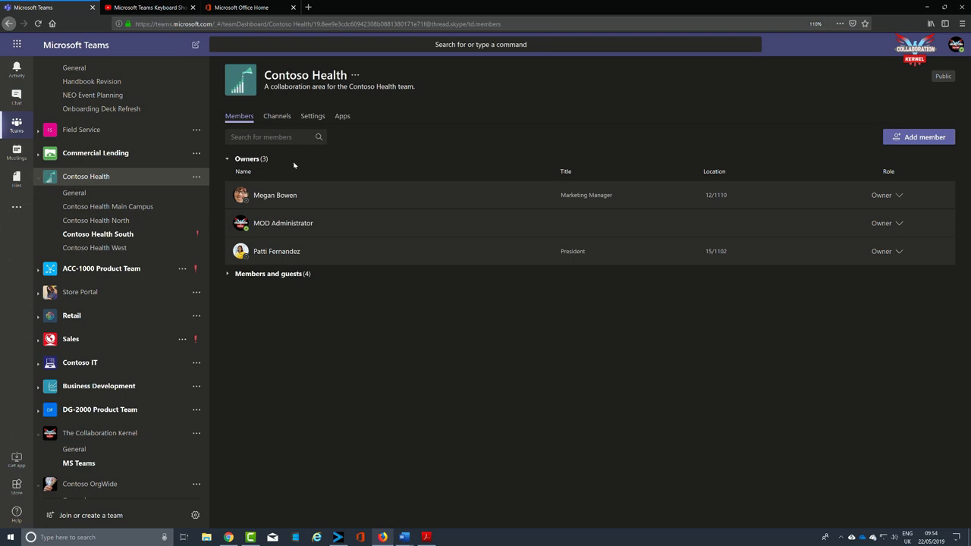
{"action": "left_click", "coordinate": [312, 118]}
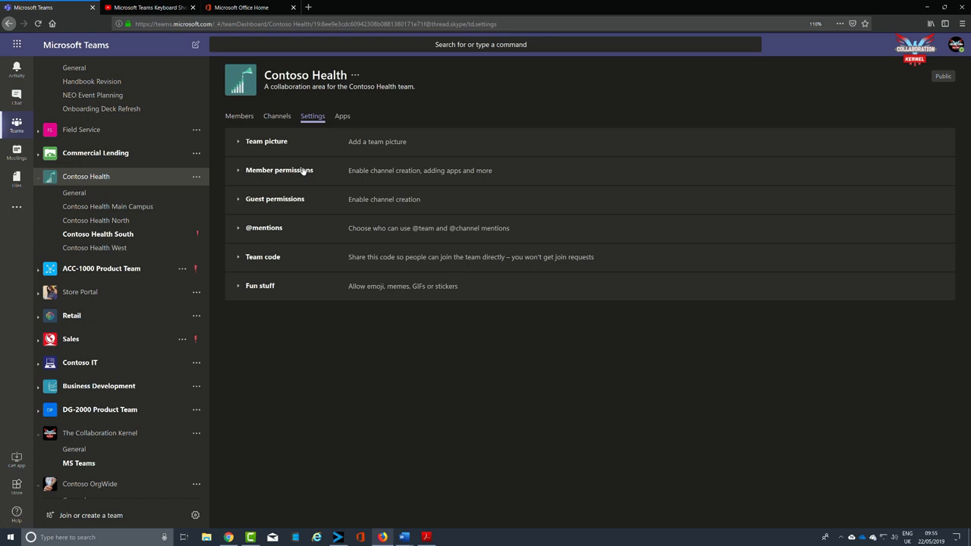
Collapse the Contoso OrgWide channel list and open that team's settings to compare the available categories.
{"action": "scroll", "coordinate": [117, 462], "scroll_direction": "down", "scroll_amount": 1}
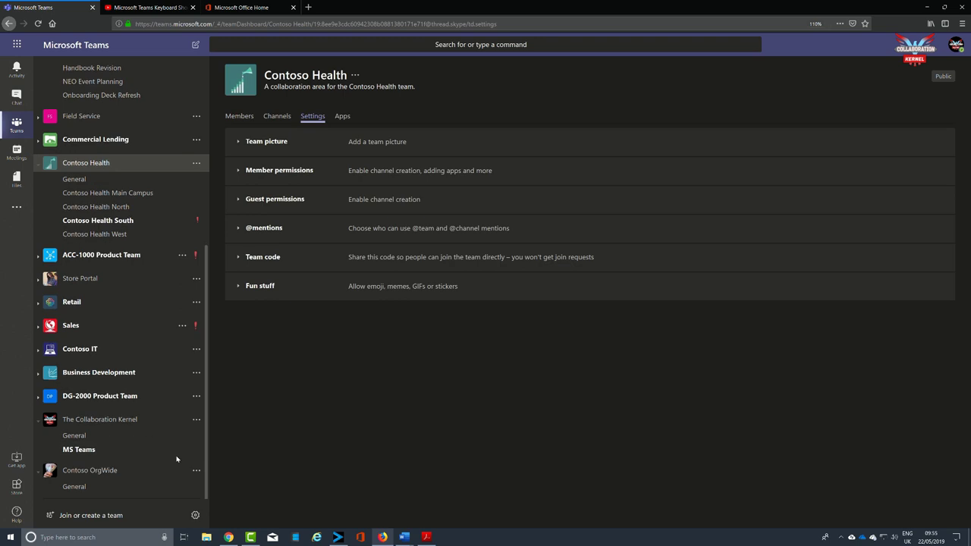
{"action": "left_click", "coordinate": [121, 472]}
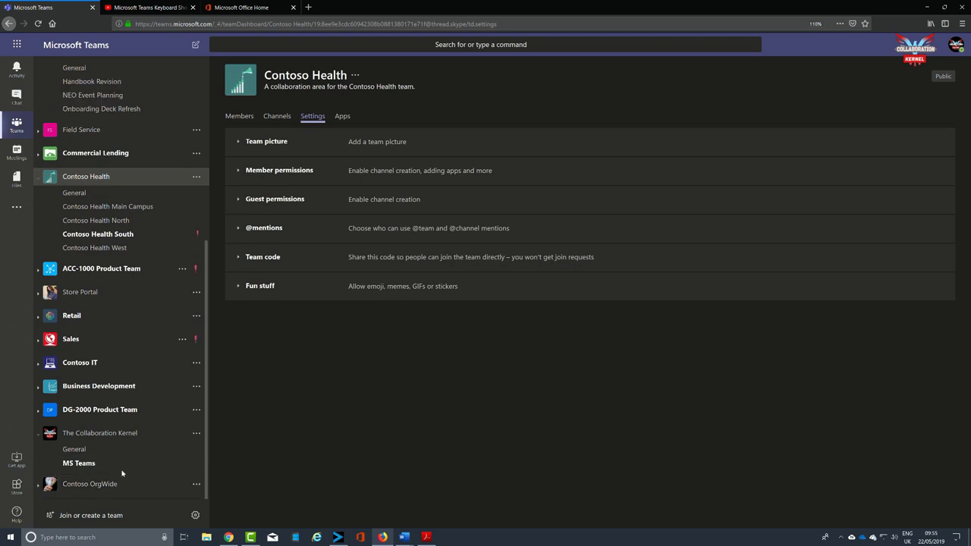
{"action": "left_click", "coordinate": [195, 485]}
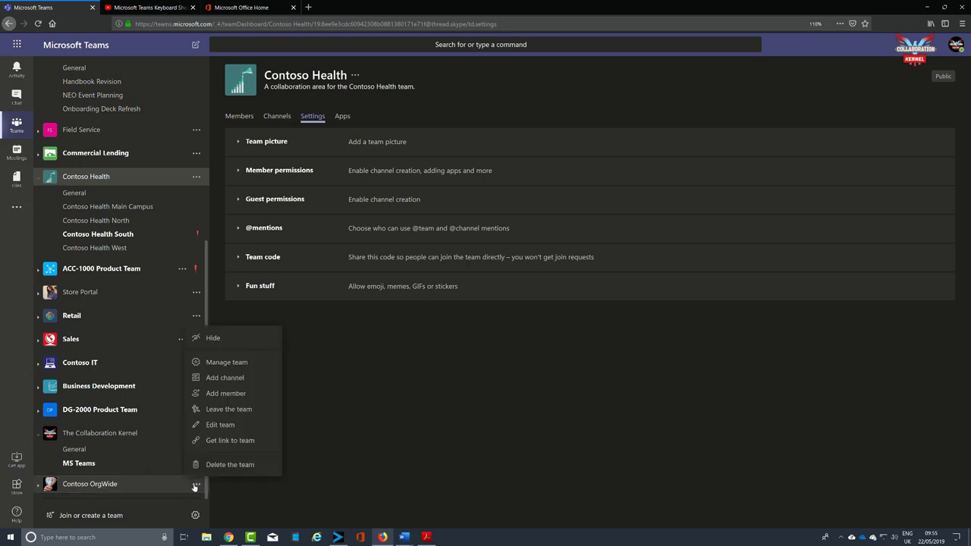
{"action": "left_click", "coordinate": [228, 363]}
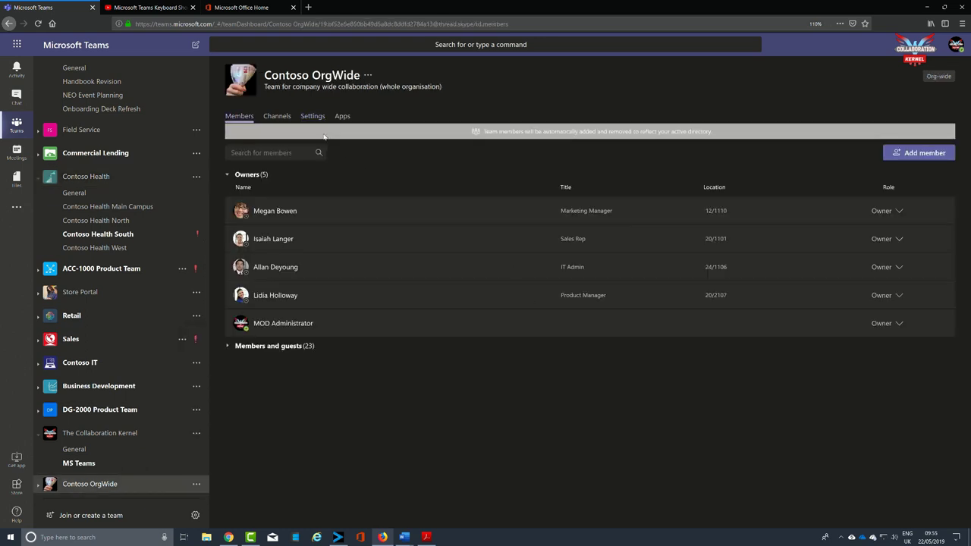
{"action": "left_click", "coordinate": [312, 118]}
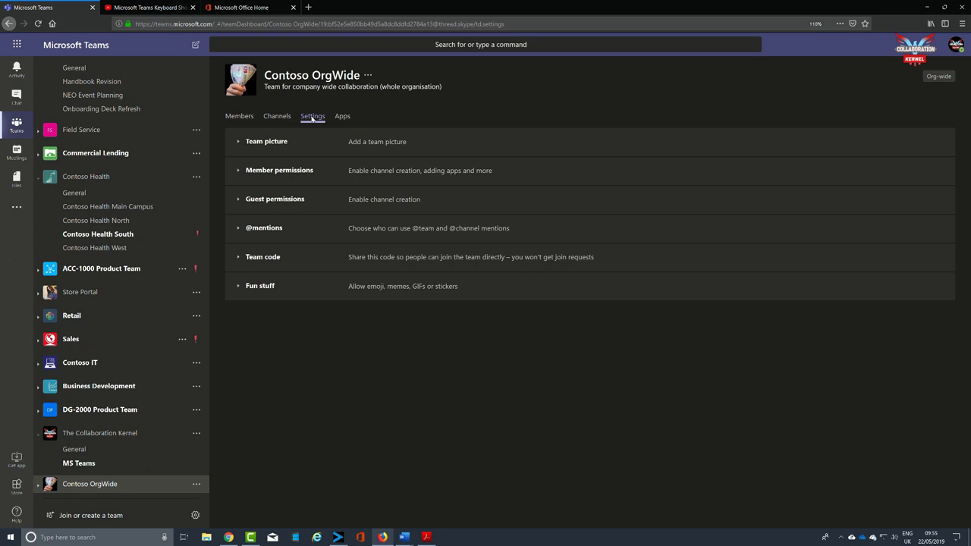
Add a "company messages" channel to Contoso OrgWide, described as "Keep upto date with the latest company news" and automatically shown in everyone's channel list.
{"action": "left_click", "coordinate": [285, 118]}
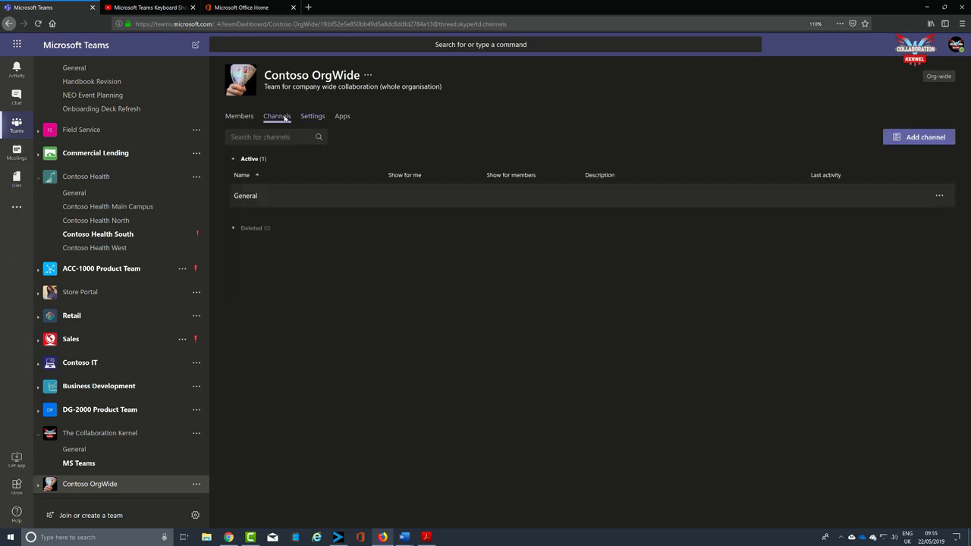
{"action": "left_click", "coordinate": [926, 139]}
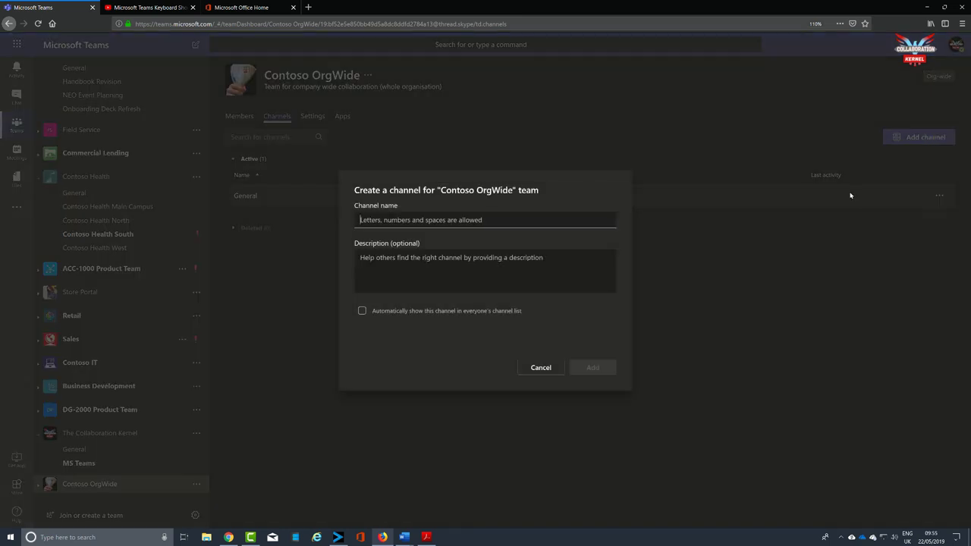
{"action": "type", "text": "comany messages"}
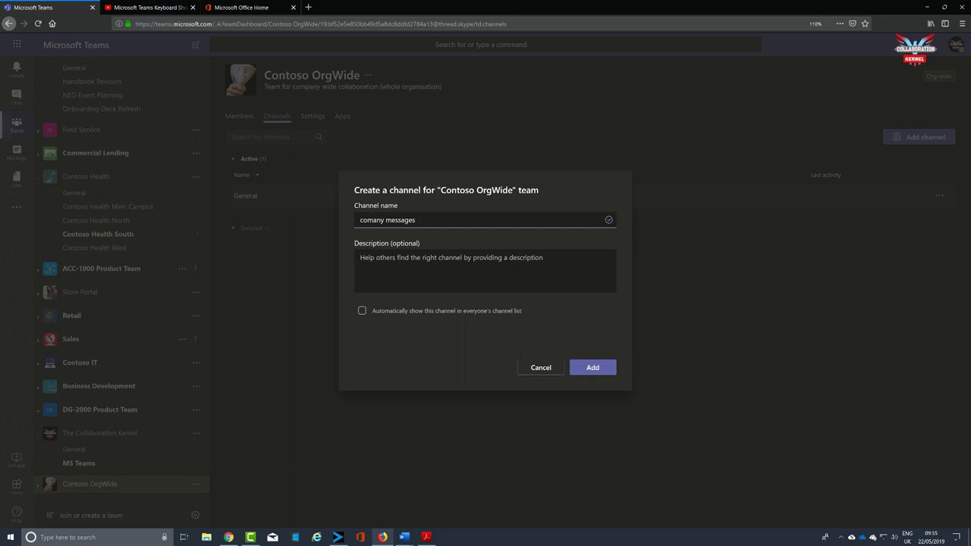
{"action": "type", "text": "p"}
{"action": "left_click", "coordinate": [361, 258]}
{"action": "type", "text": "Keep upto "}
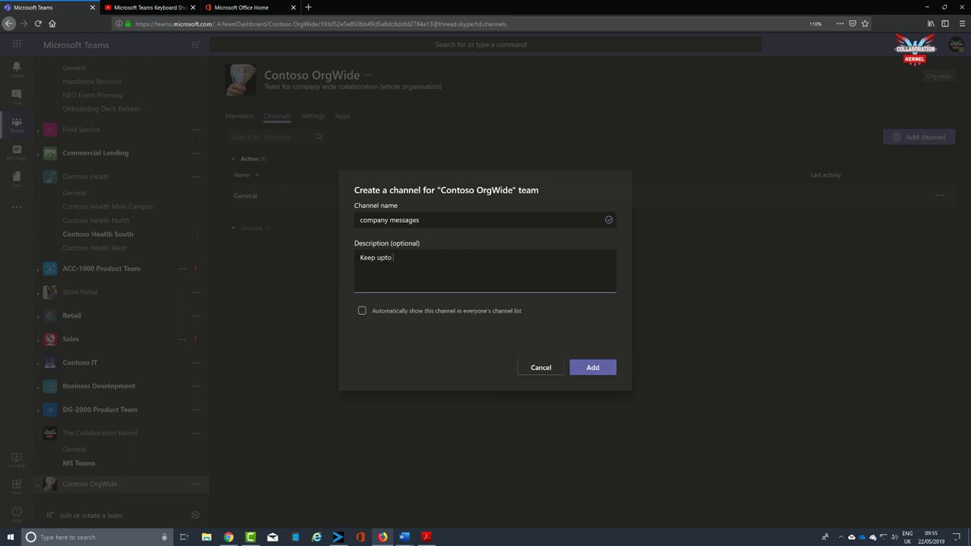
{"action": "type", "text": "date with the latest company news"}
{"action": "left_click", "coordinate": [361, 311]}
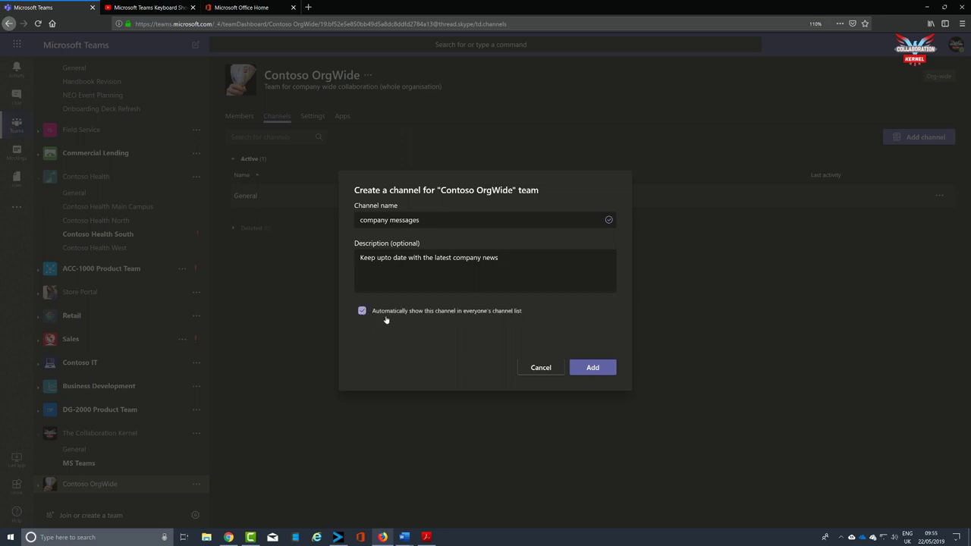
{"action": "left_click", "coordinate": [592, 367]}
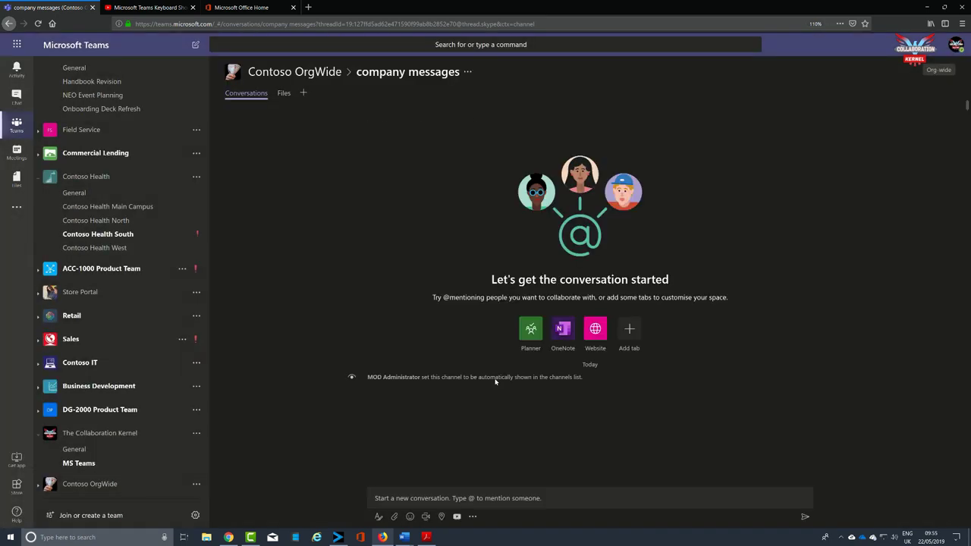
Add a "Sports and Social" channel to Contoso OrgWide, described as "Discounts and company events" and automatically shown in everyone's channel list.
{"action": "left_click", "coordinate": [195, 483]}
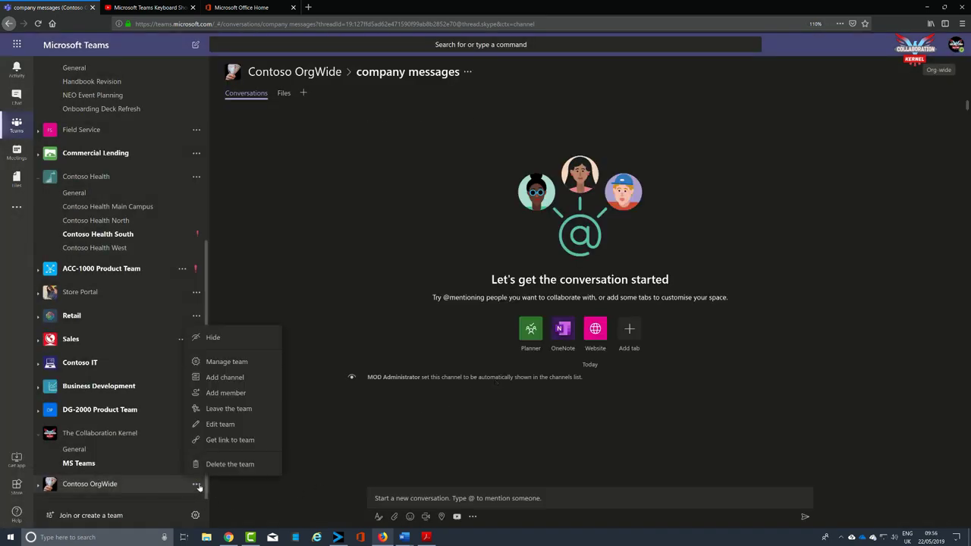
{"action": "left_click", "coordinate": [250, 363]}
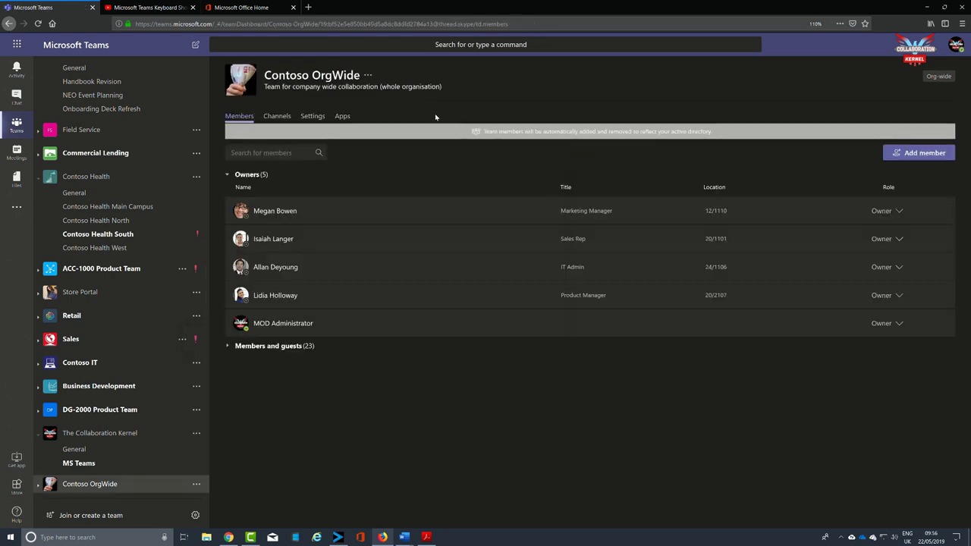
{"action": "left_click", "coordinate": [276, 118]}
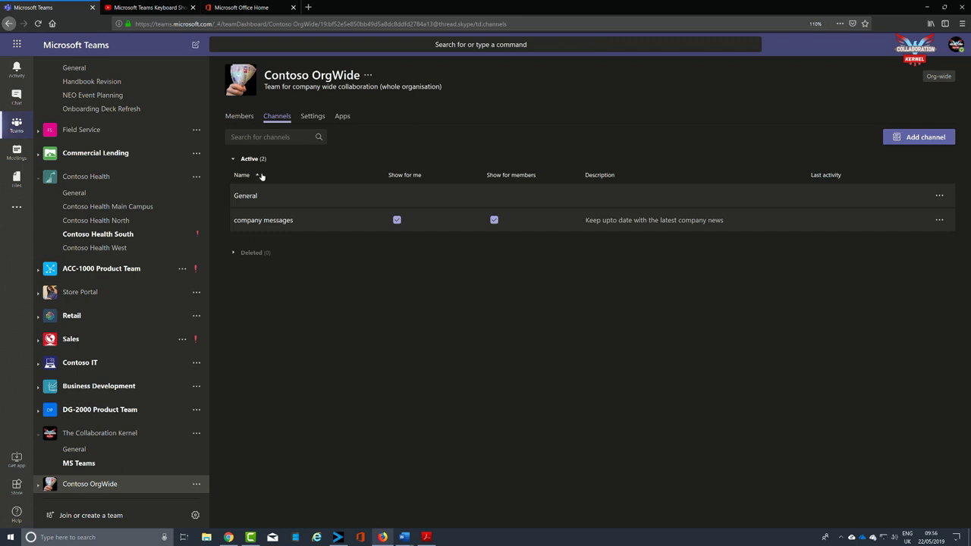
{"action": "left_click", "coordinate": [923, 137]}
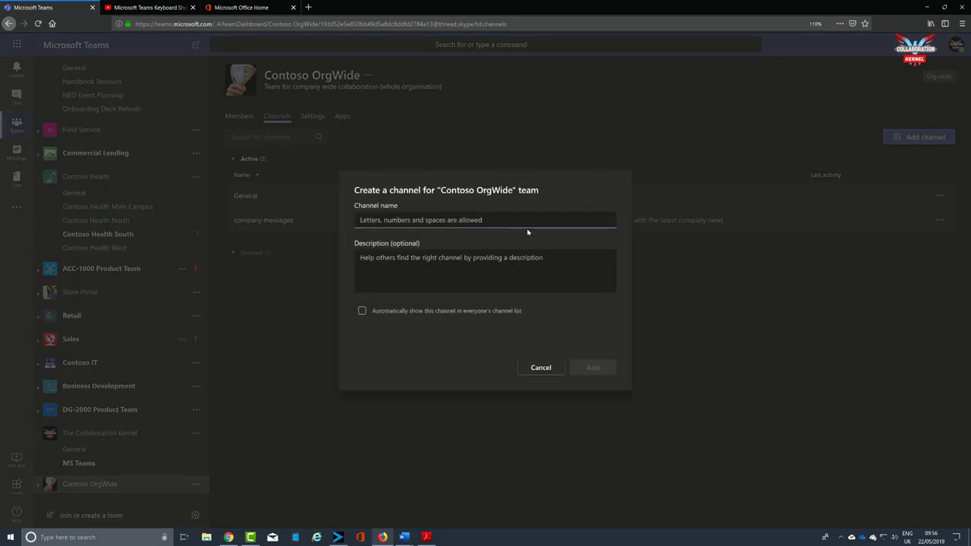
{"action": "type", "text": "Spor"}
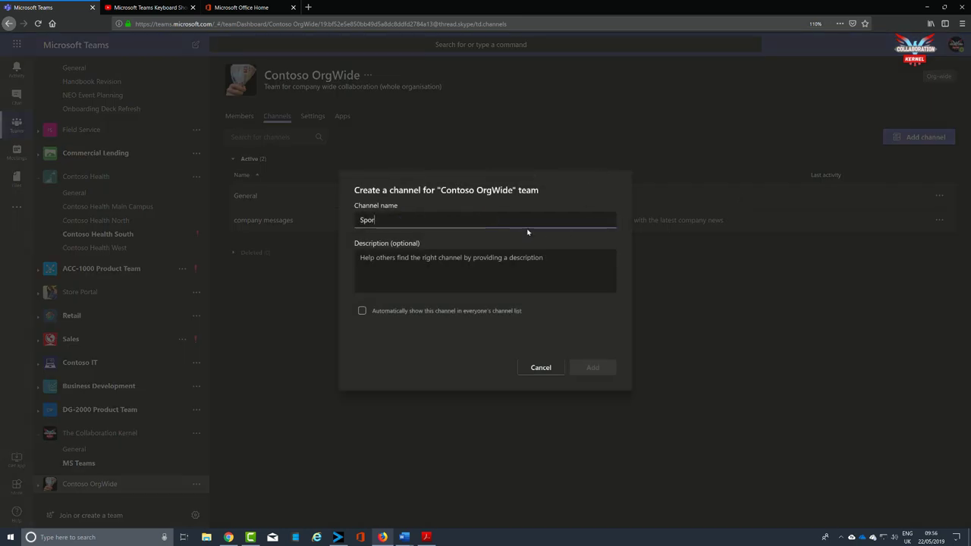
{"action": "type", "text": "ts and Social"}
{"action": "left_click", "coordinate": [360, 258]}
{"action": "type", "text": "Discou"}
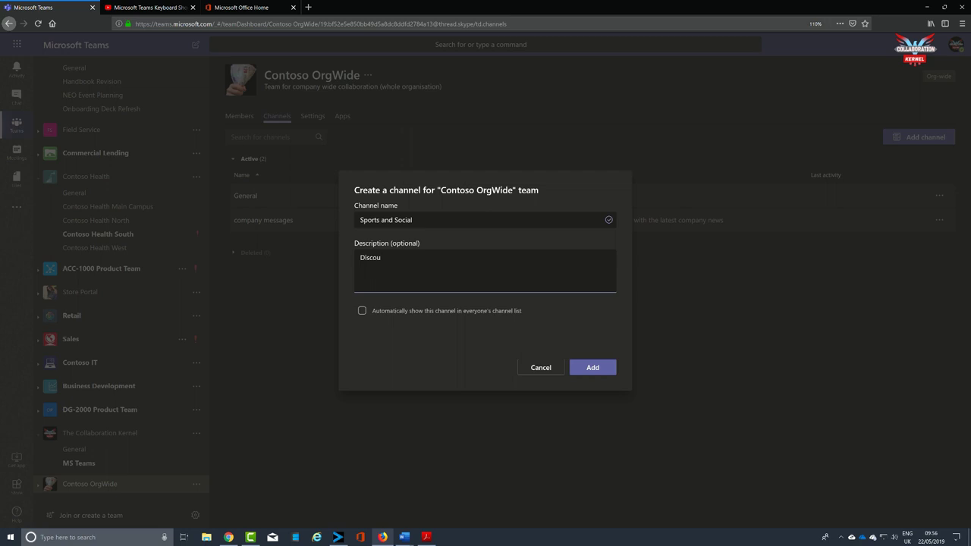
{"action": "type", "text": "nts and comoany events"}
{"action": "type", "text": "p"}
{"action": "left_click", "coordinate": [362, 311]}
{"action": "left_click", "coordinate": [591, 368]}
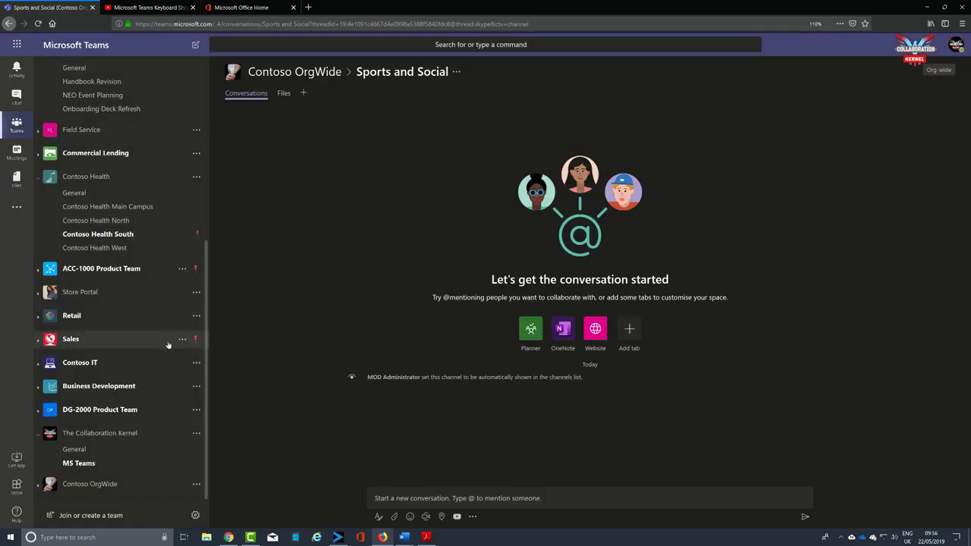
{"action": "left_click", "coordinate": [40, 487]}
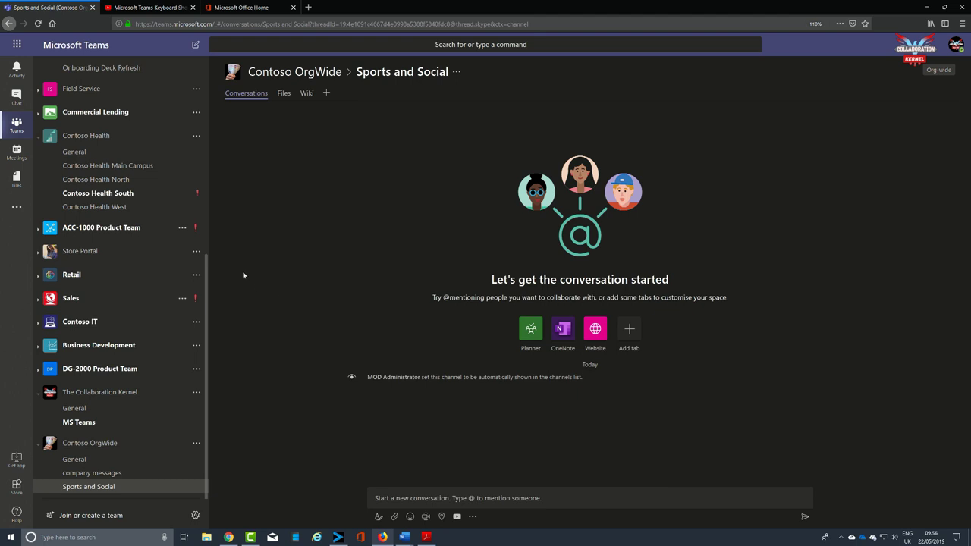
Edit the Contoso Health team's details and change its privacy to Private – Only team owners can add members.
{"action": "left_click", "coordinate": [196, 135]}
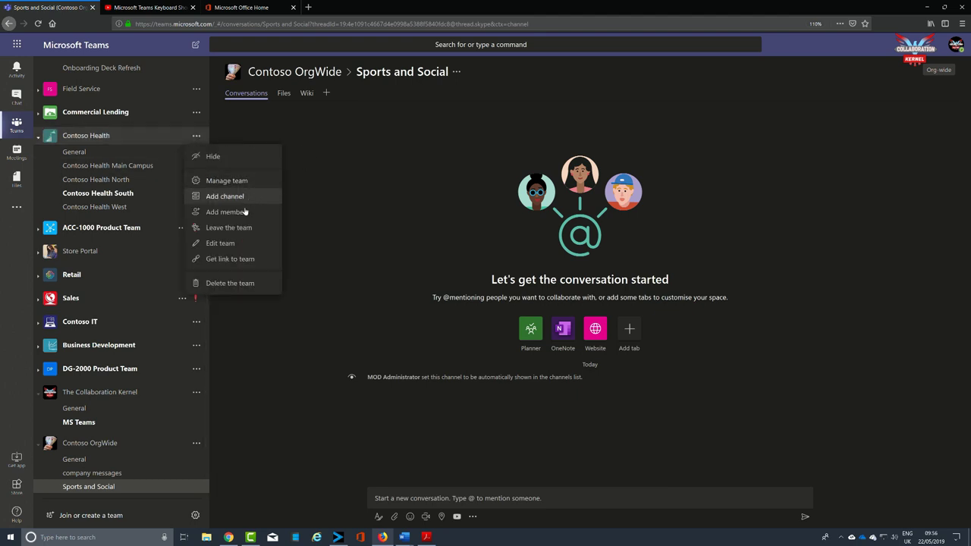
{"action": "left_click", "coordinate": [232, 242]}
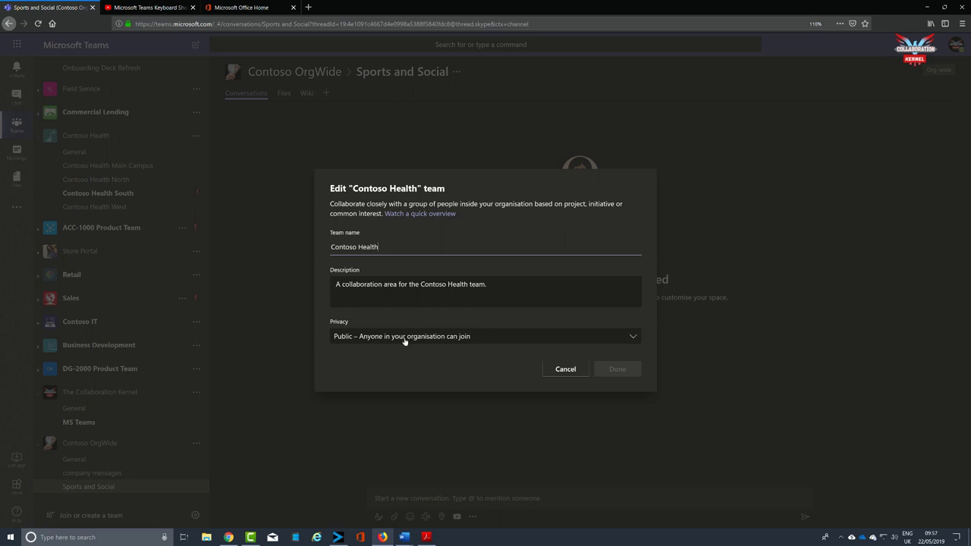
{"action": "left_click", "coordinate": [634, 339]}
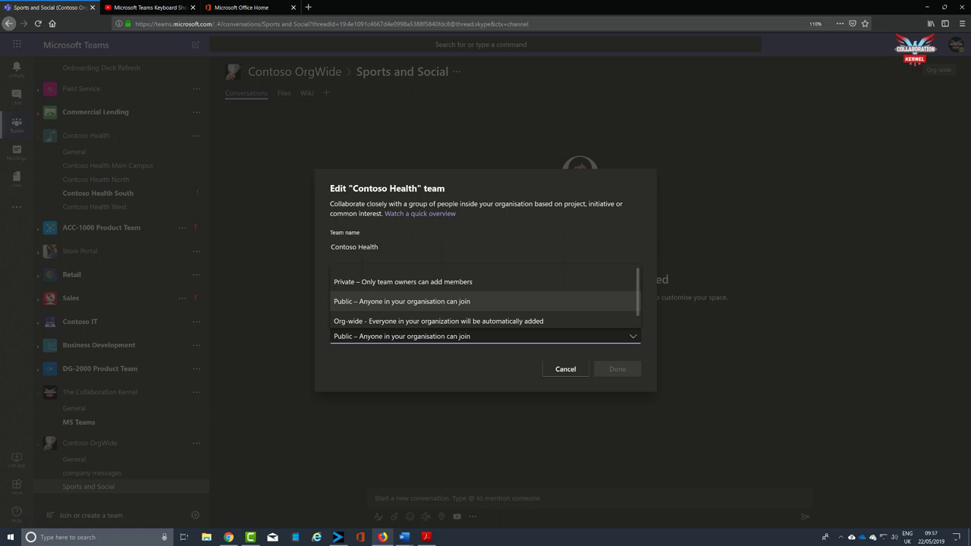
{"action": "left_click", "coordinate": [466, 338]}
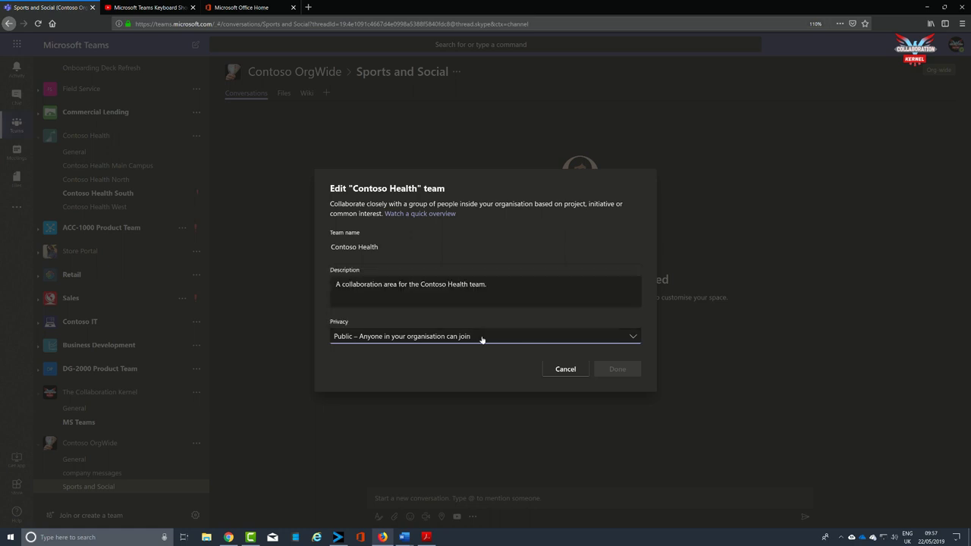
{"action": "left_click", "coordinate": [482, 339]}
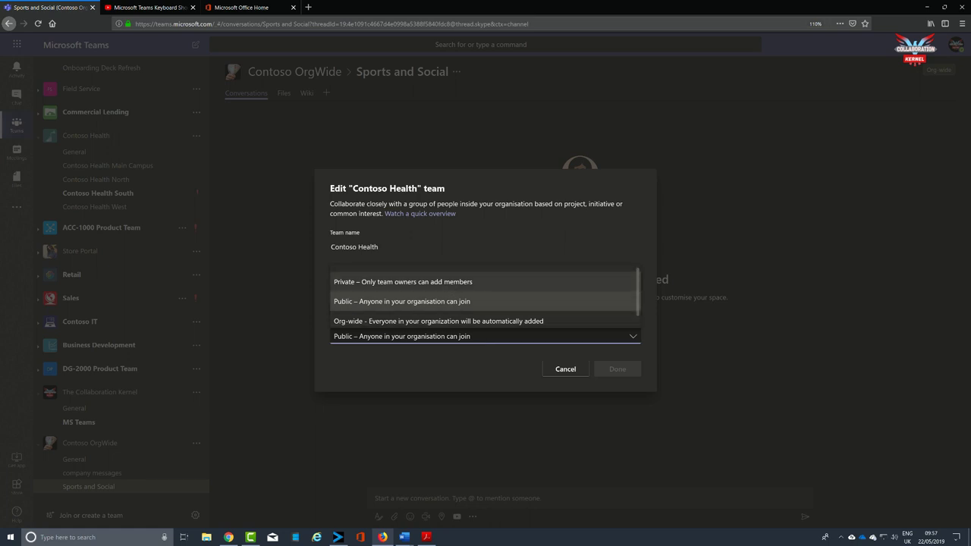
{"action": "key", "text": "Up"}
{"action": "key", "text": "Return"}
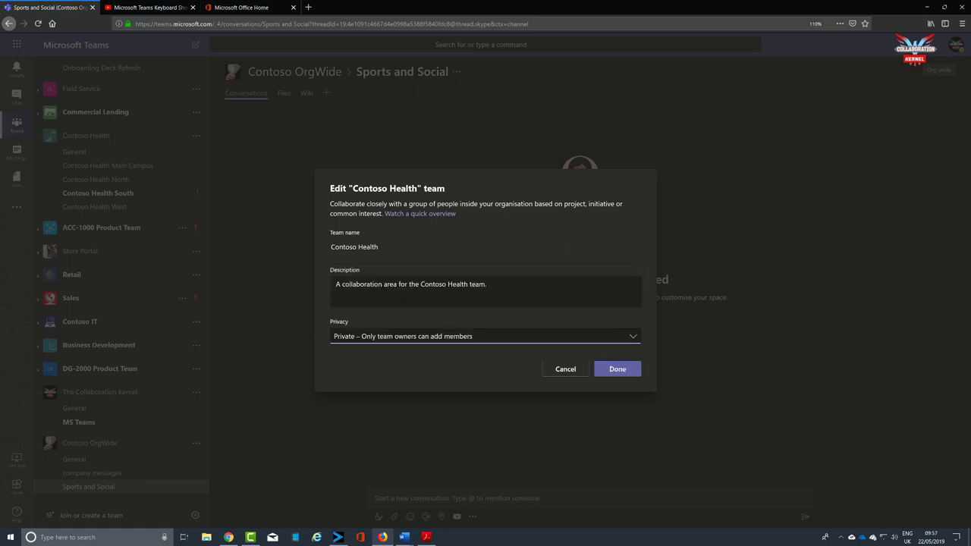
Try the Org-wide privacy option for Contoso Health, set it back to Private, and save the team's changes.
{"action": "left_click", "coordinate": [630, 340]}
{"action": "left_click", "coordinate": [531, 321]}
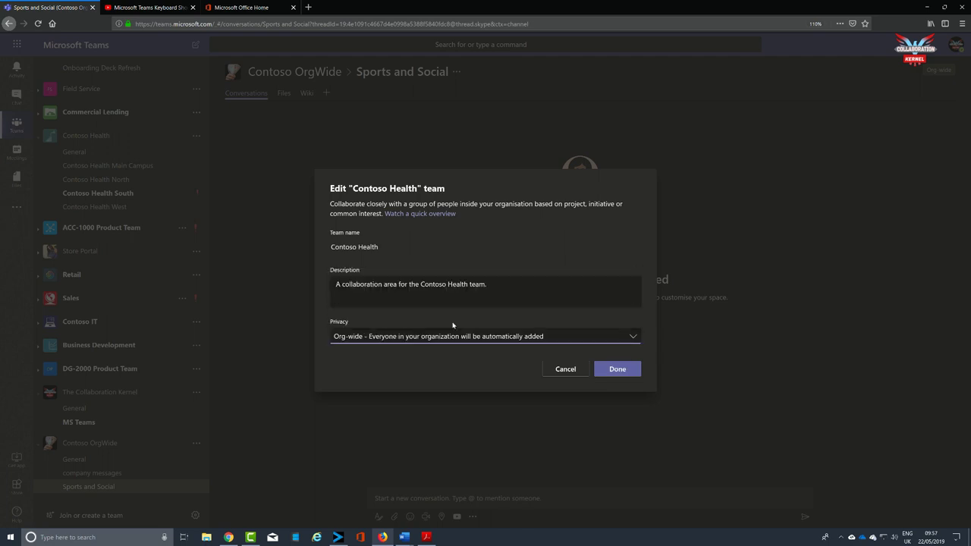
{"action": "left_click", "coordinate": [629, 339]}
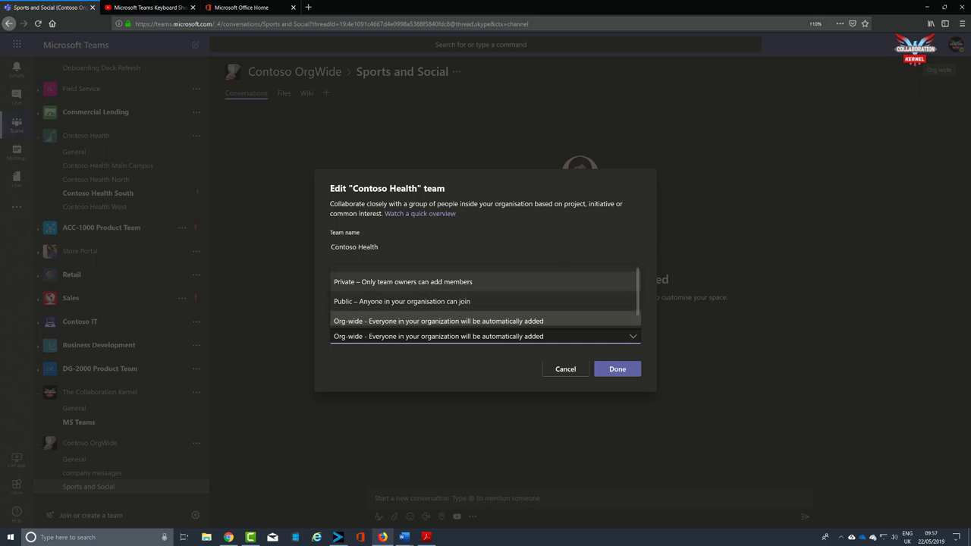
{"action": "left_click", "coordinate": [403, 281]}
{"action": "left_click", "coordinate": [620, 369]}
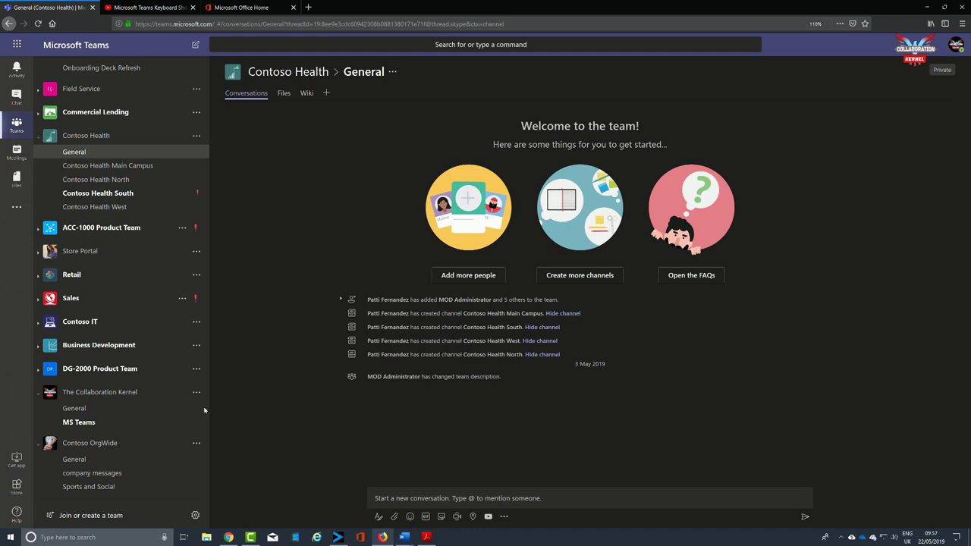
{"action": "scroll", "coordinate": [79, 455], "scroll_direction": "up", "scroll_amount": 1}
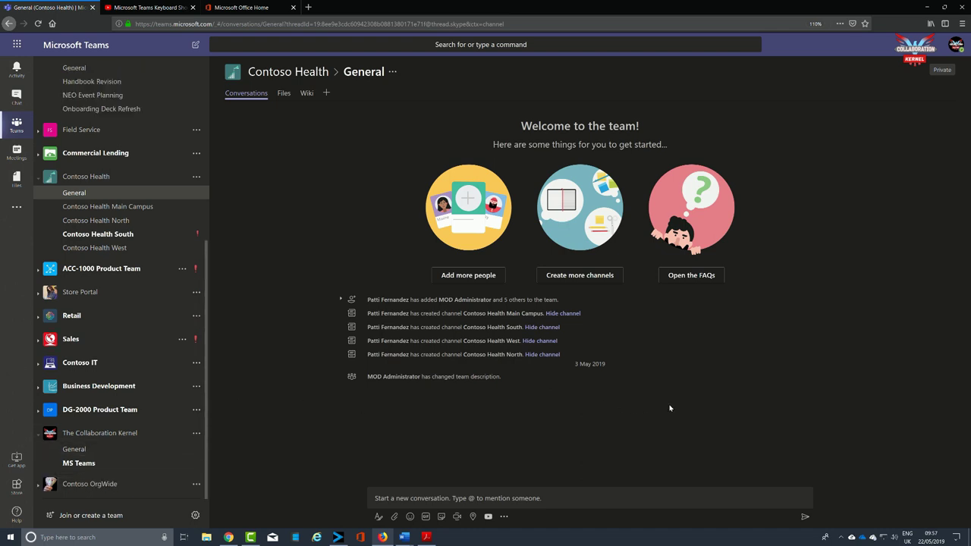